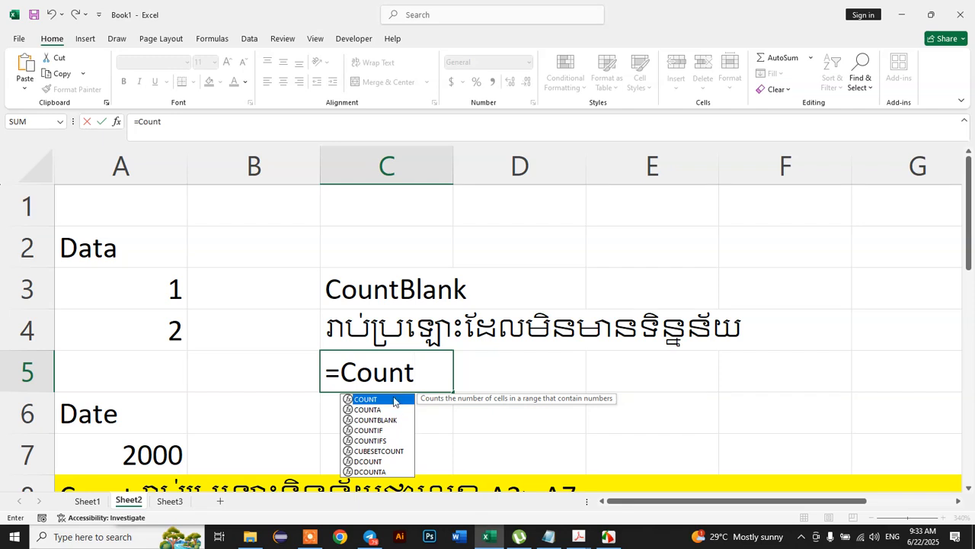
pyautogui.click(393, 420)
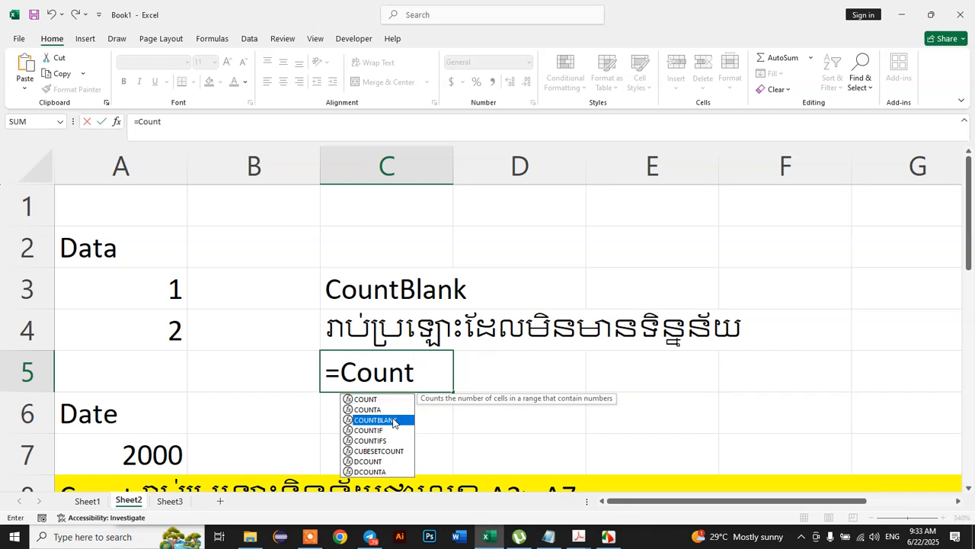
pyautogui.doubleClick(393, 420)
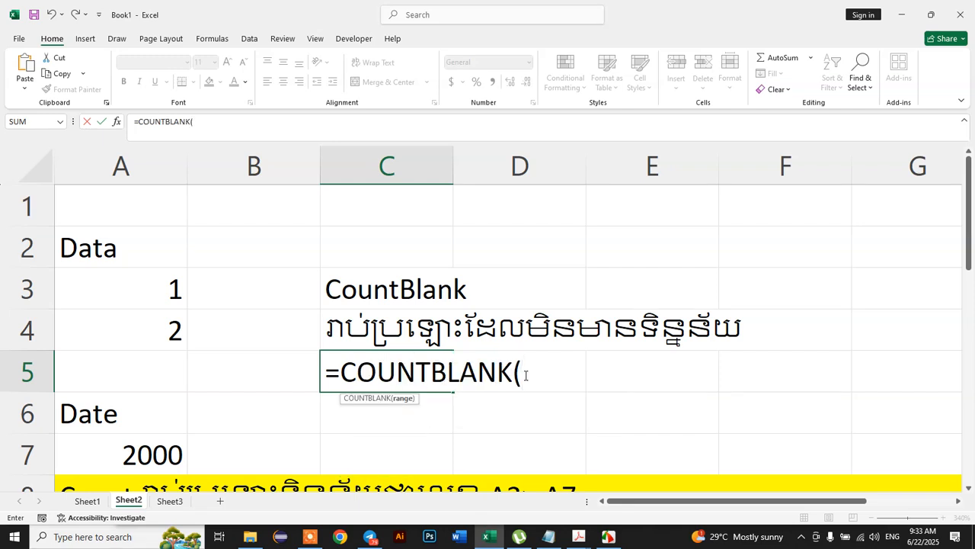
pyautogui.press('BackSpace')
pyautogui.press('BackSpace')
pyautogui.press('BackSpace')
pyautogui.press('BackSpace')
pyautogui.press('BackSpace')
pyautogui.press('BackSpace')
pyautogui.press('BackSpace')
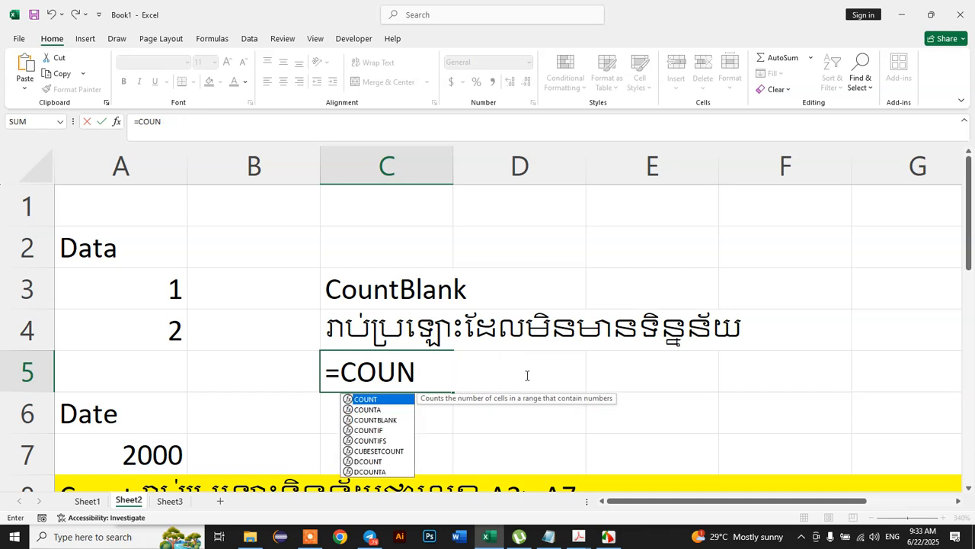
# Complete the formula =COUNTBLANK(A3:A7) in cell C5 and compare its result with blank cell A5
pyautogui.write('t')
pyautogui.click(381, 420)
pyautogui.doubleClick(381, 420)
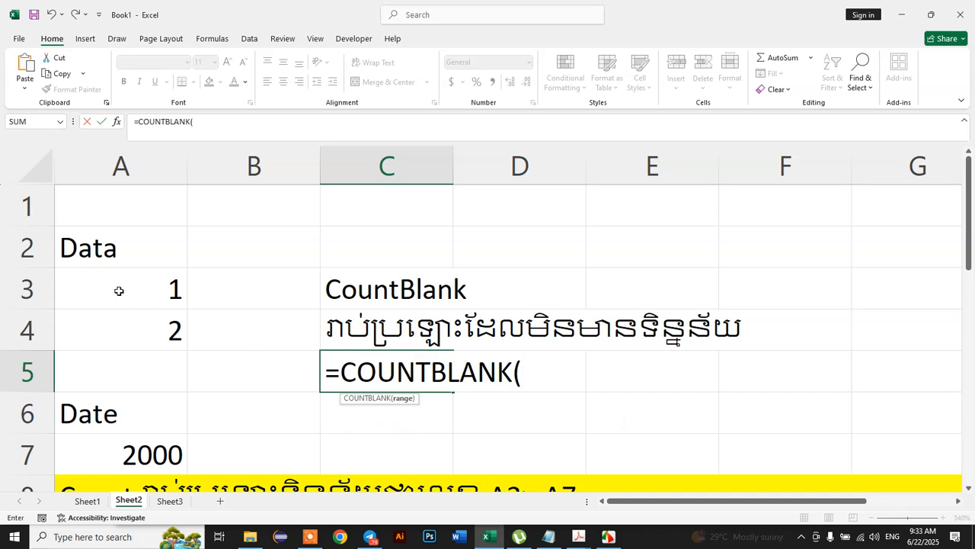
pyautogui.moveTo(119, 291); pyautogui.dragTo(131, 448)
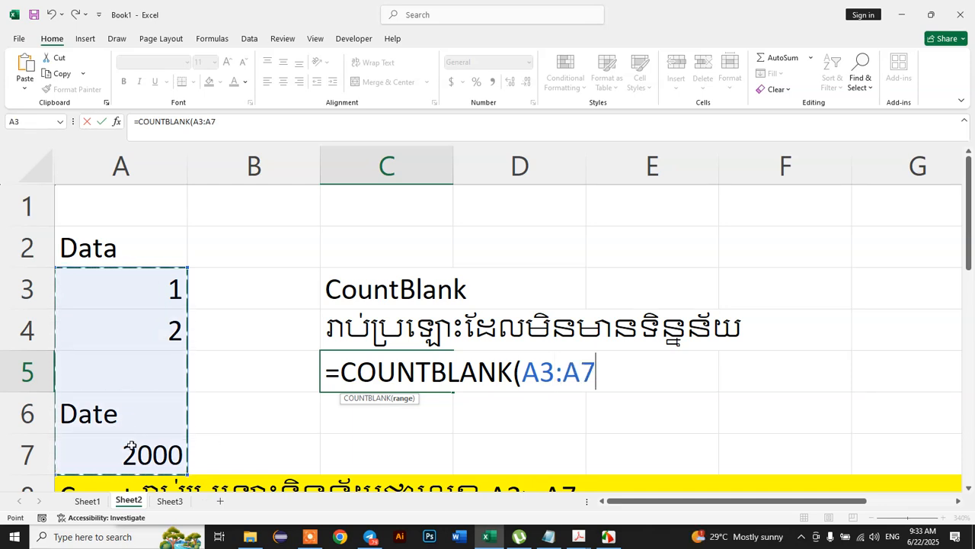
pyautogui.press('BackSpace')
pyautogui.press('BackSpace')
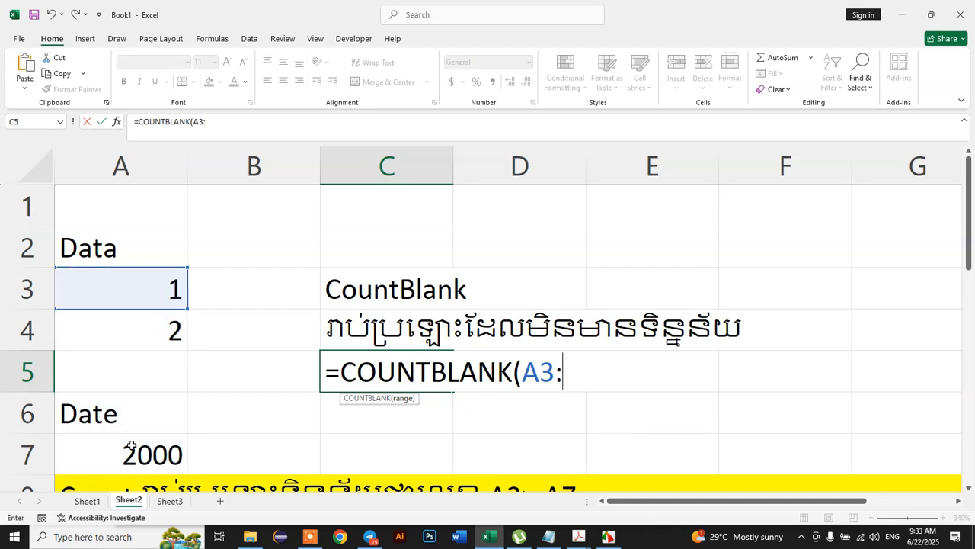
pyautogui.write('A7')
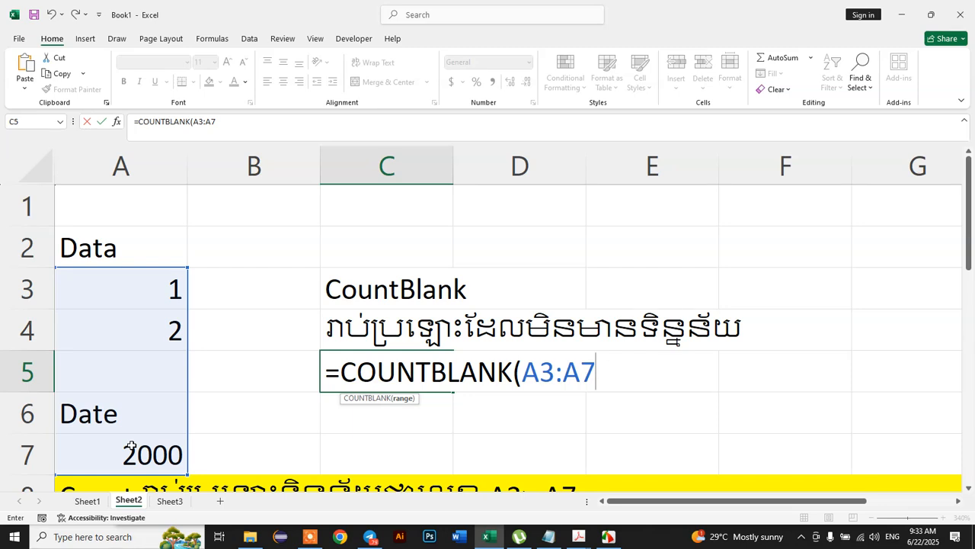
pyautogui.write(')')
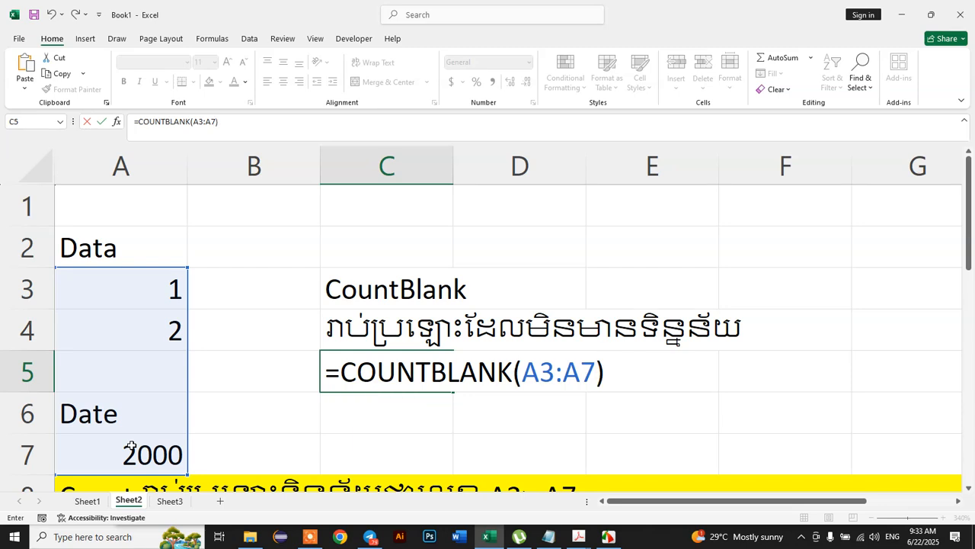
pyautogui.press('Return')
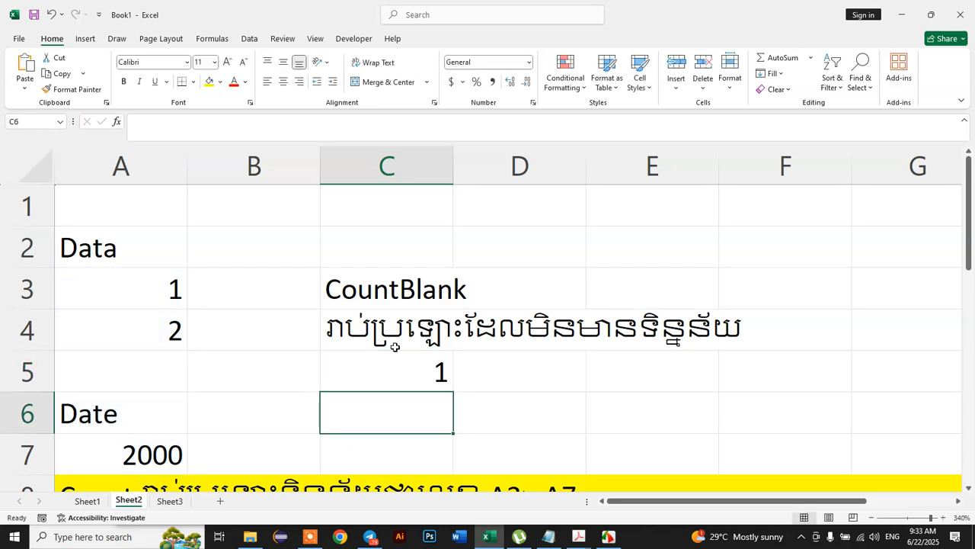
pyautogui.click(387, 360)
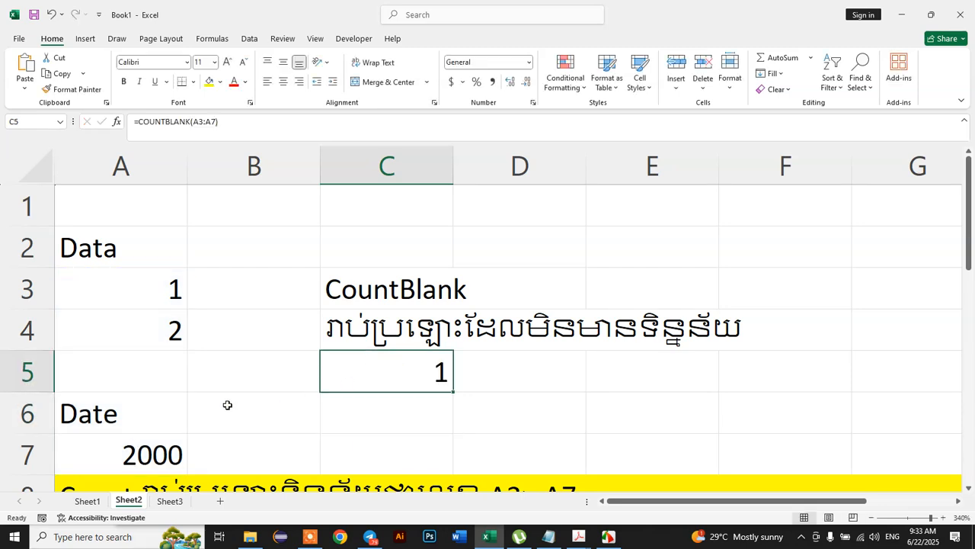
pyautogui.click(165, 375)
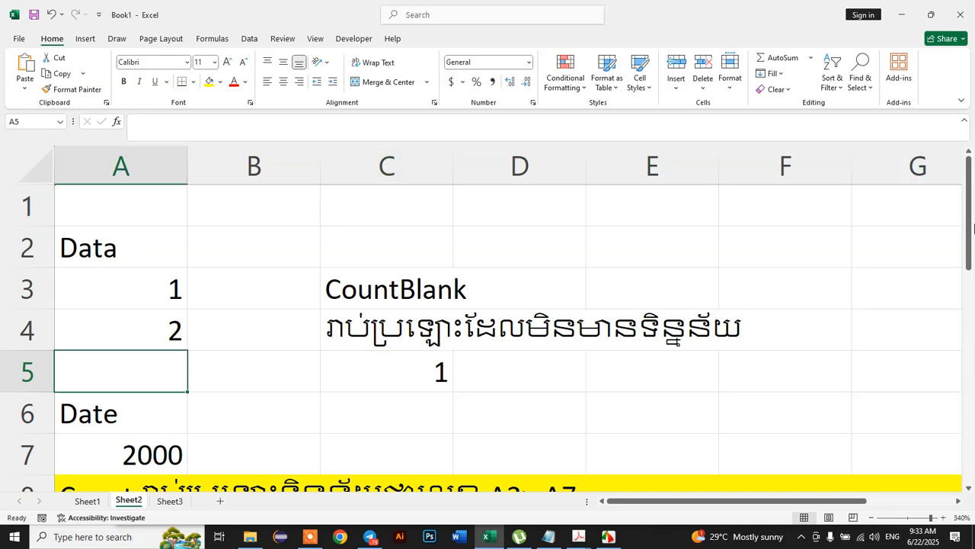
# Clear the contents of cells A6 and A4, checking the COUNTBLANK result in C5 after each deletion
pyautogui.moveTo(973, 227); pyautogui.dragTo(971, 256)
pyautogui.click(146, 371)
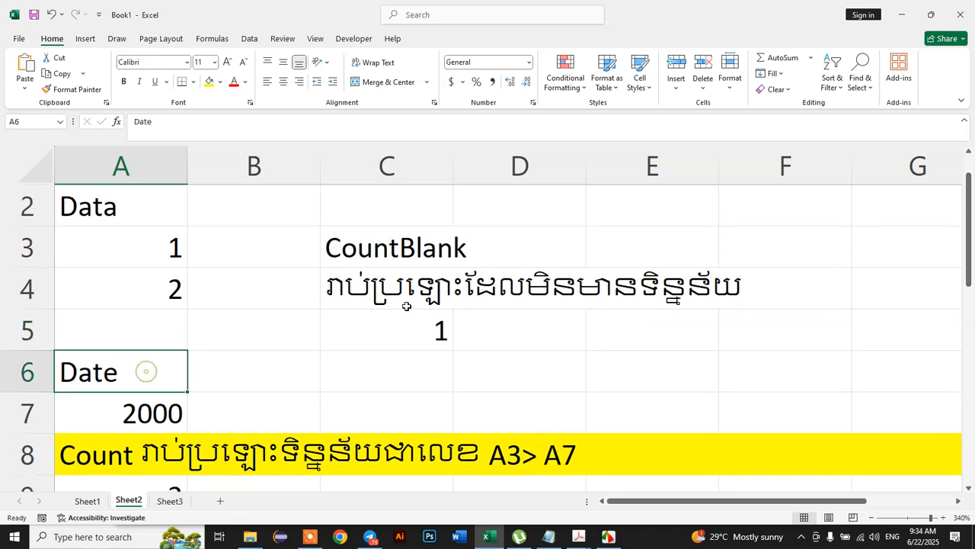
pyautogui.scroll(-1, 271, 428)
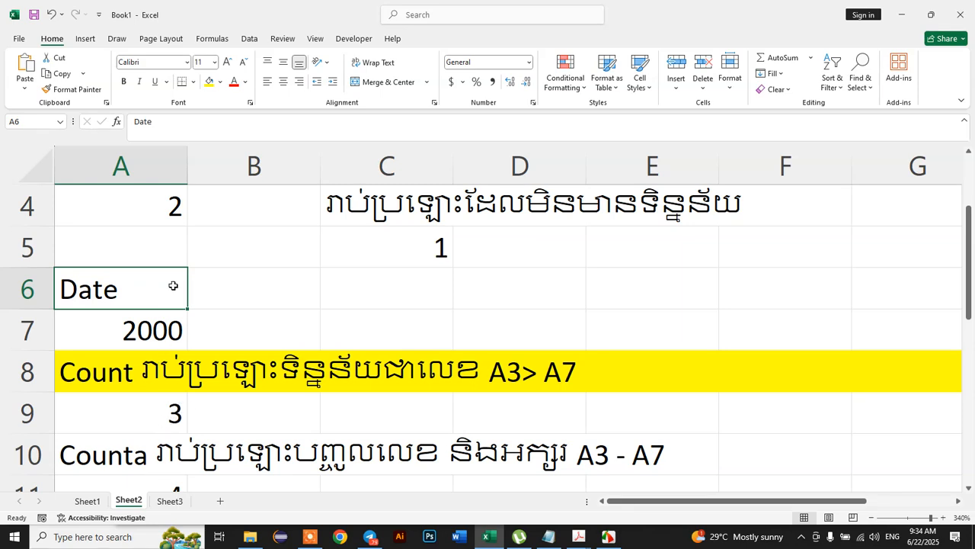
pyautogui.scroll(1, 174, 286)
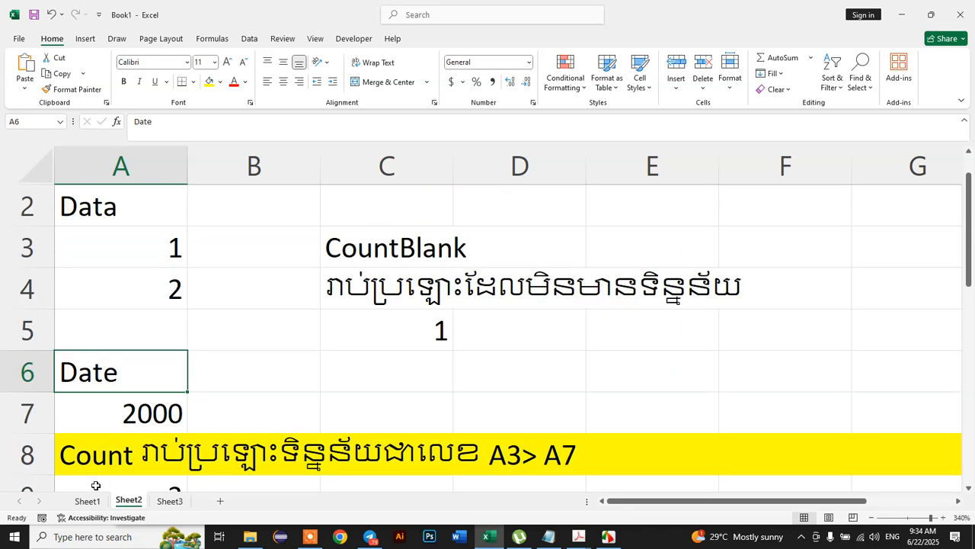
pyautogui.press('Delete')
pyautogui.click(421, 318)
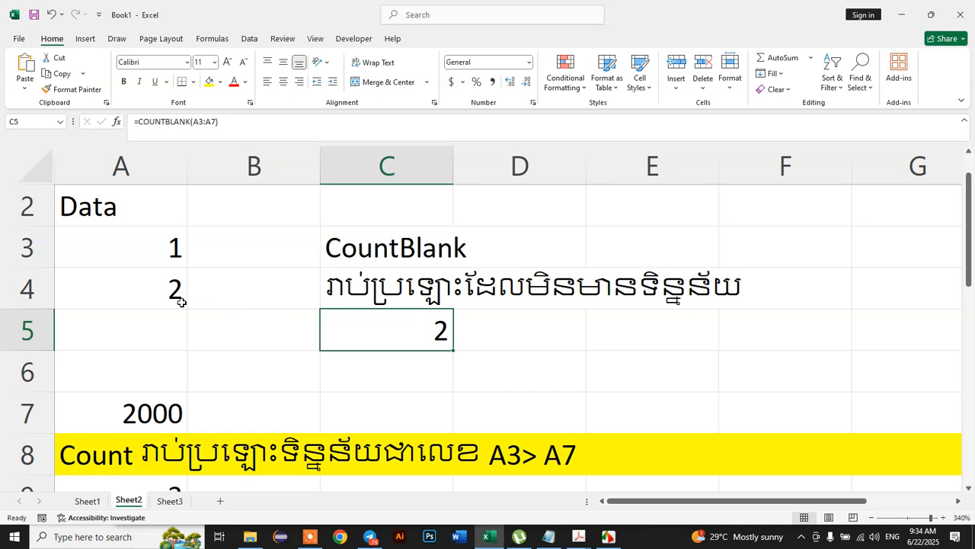
pyautogui.click(162, 290)
pyautogui.press('Delete')
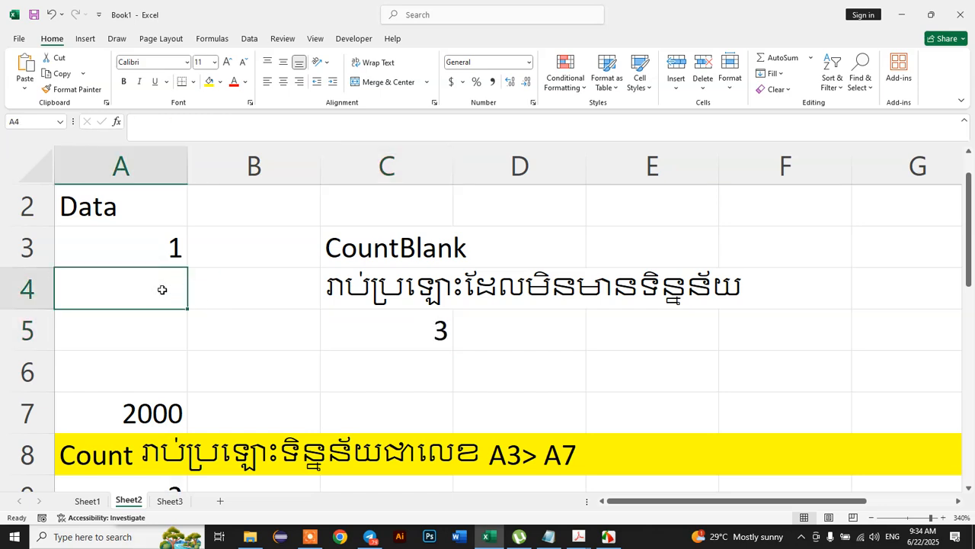
pyautogui.click(420, 333)
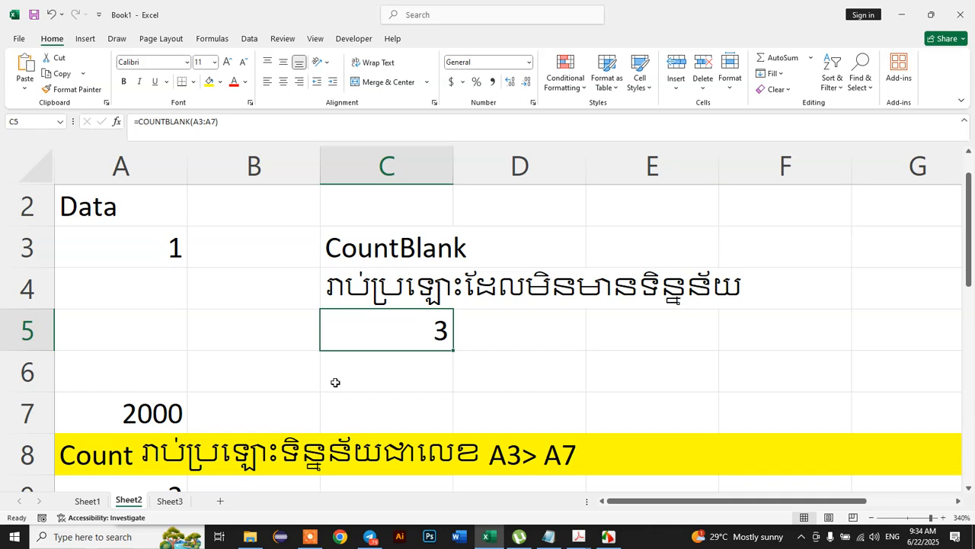
# Replace the value in cell A7 with Text and check the COUNT and COUNTA results in A9 and A11
pyautogui.scroll(-1, 323, 386)
pyautogui.click(152, 372)
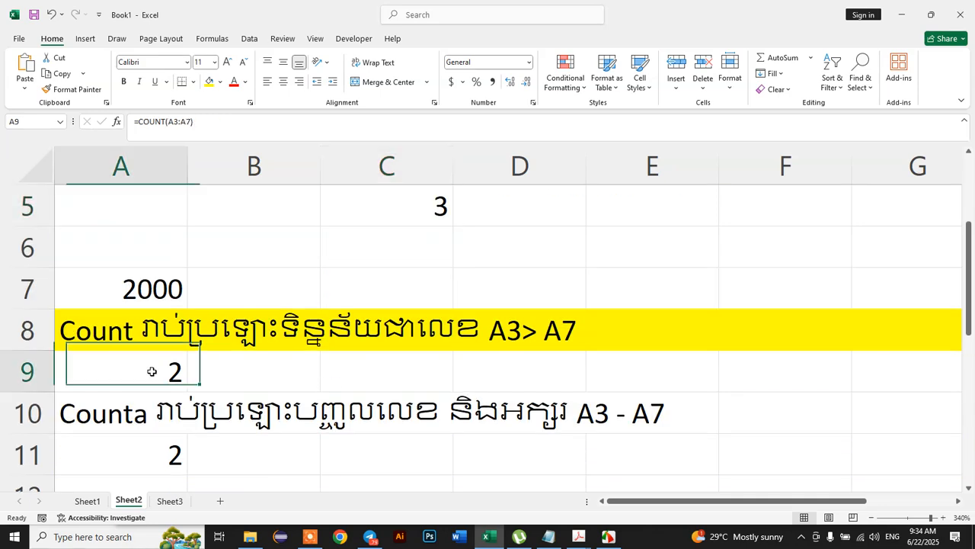
pyautogui.click(153, 456)
pyautogui.click(137, 371)
pyautogui.click(155, 305)
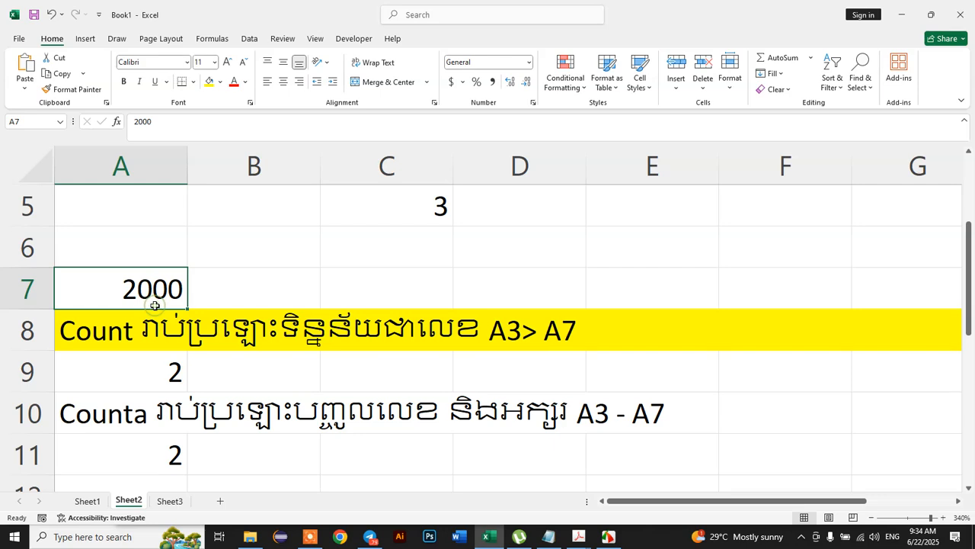
pyautogui.write('Text')
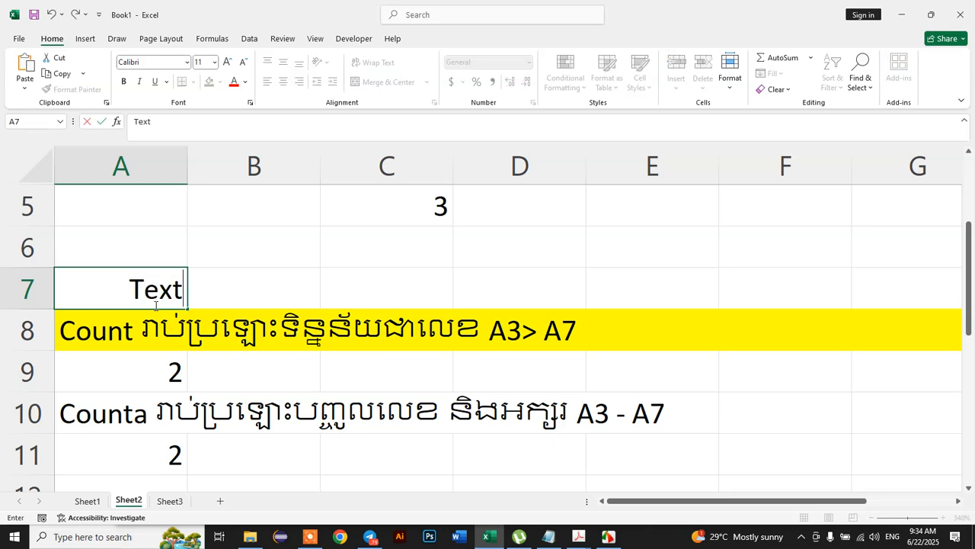
pyautogui.click(160, 454)
pyautogui.click(163, 373)
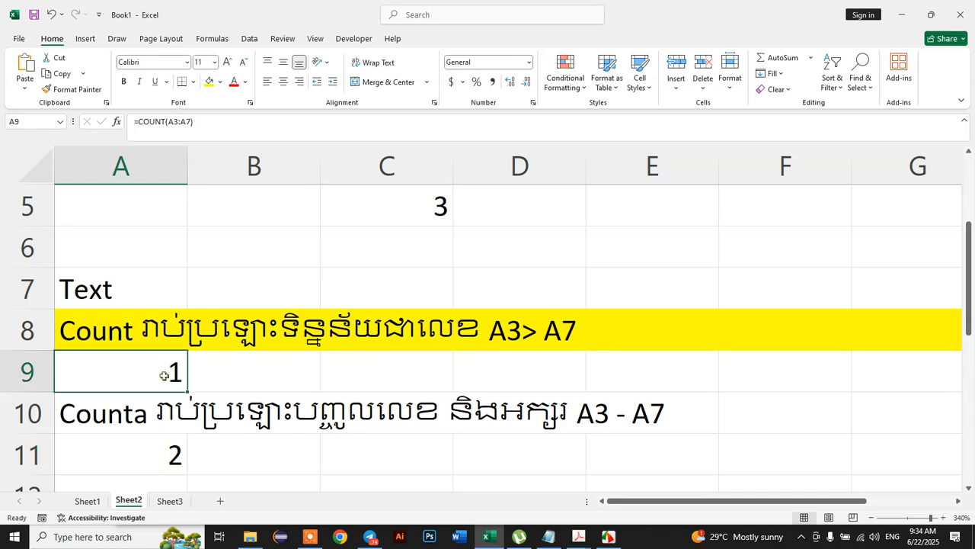
# Examine the range A3:A7 against the COUNT, COUNTA and COUNTBLANK results in A9, A11 and C5
pyautogui.scroll(2, 164, 374)
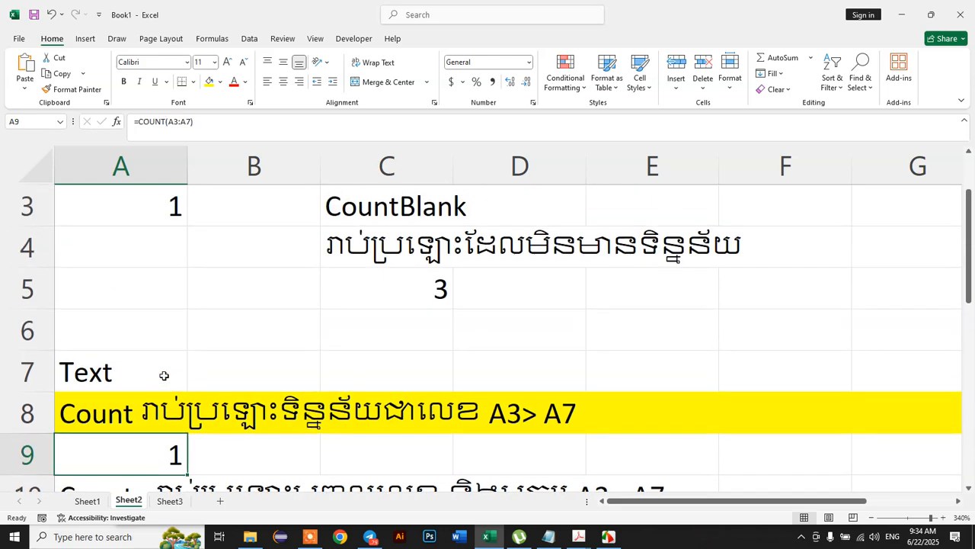
pyautogui.scroll(1, 164, 375)
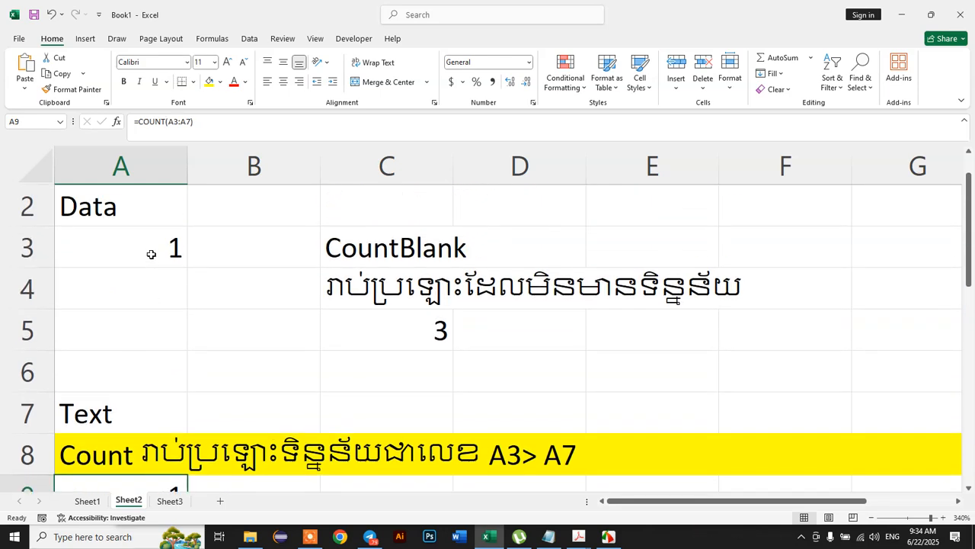
pyautogui.moveTo(152, 254); pyautogui.dragTo(152, 411)
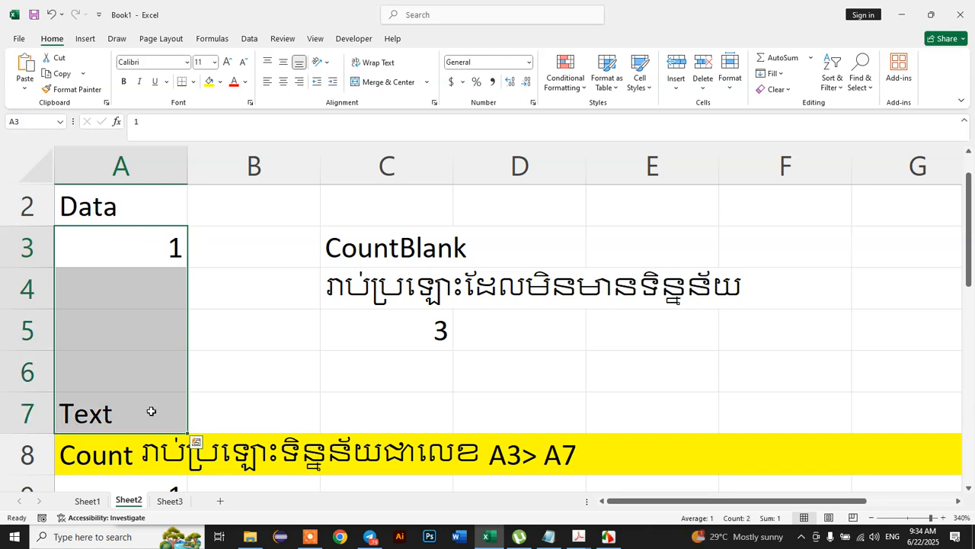
pyautogui.click(144, 253)
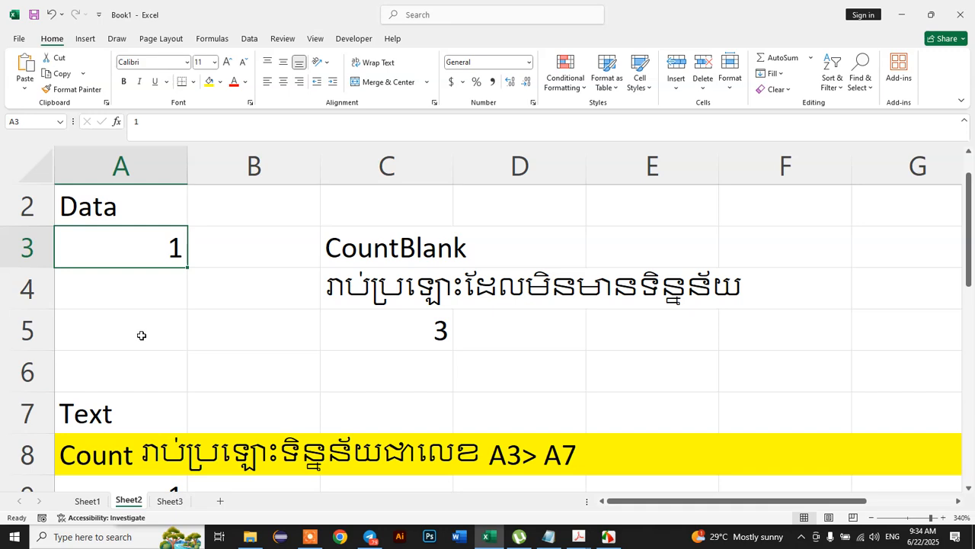
pyautogui.click(131, 424)
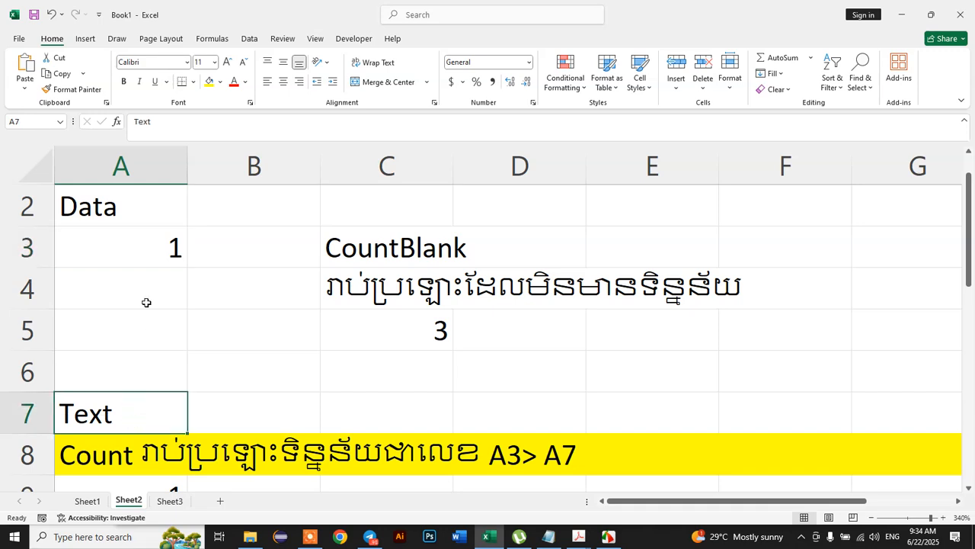
pyautogui.click(146, 257)
pyautogui.keyDown('shift'); pyautogui.click(140, 416); pyautogui.keyUp('shift')
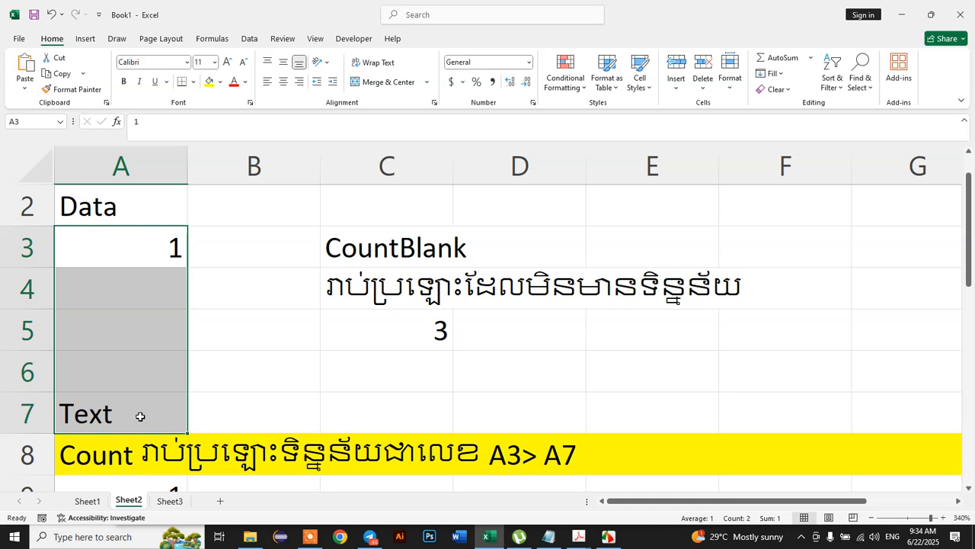
pyautogui.scroll(-3, 141, 416)
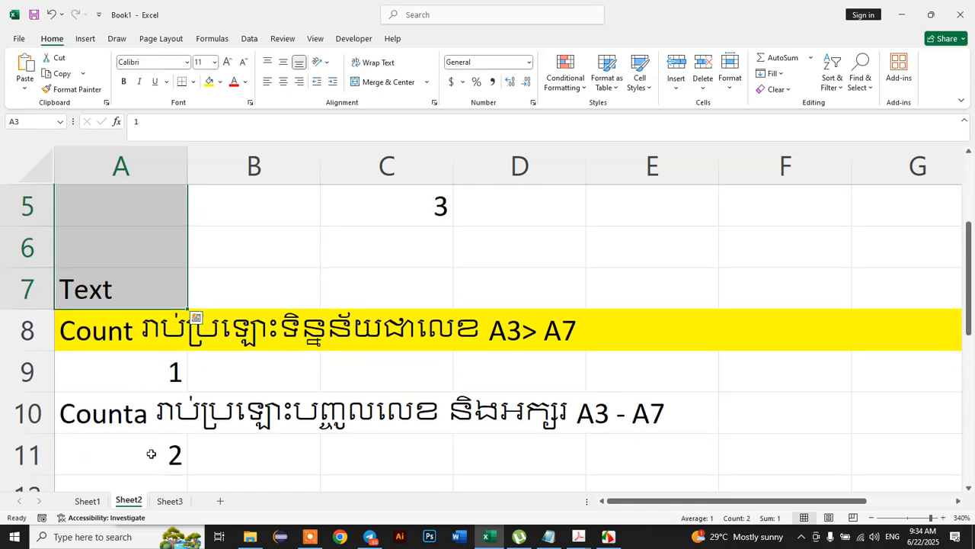
pyautogui.scroll(3, 155, 336)
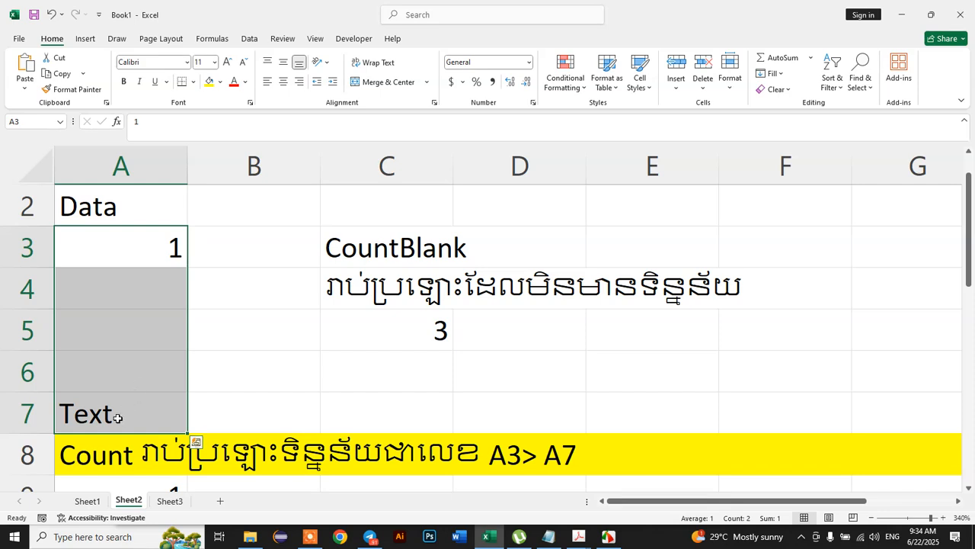
pyautogui.scroll(-2, 118, 418)
pyautogui.scroll(2, 120, 419)
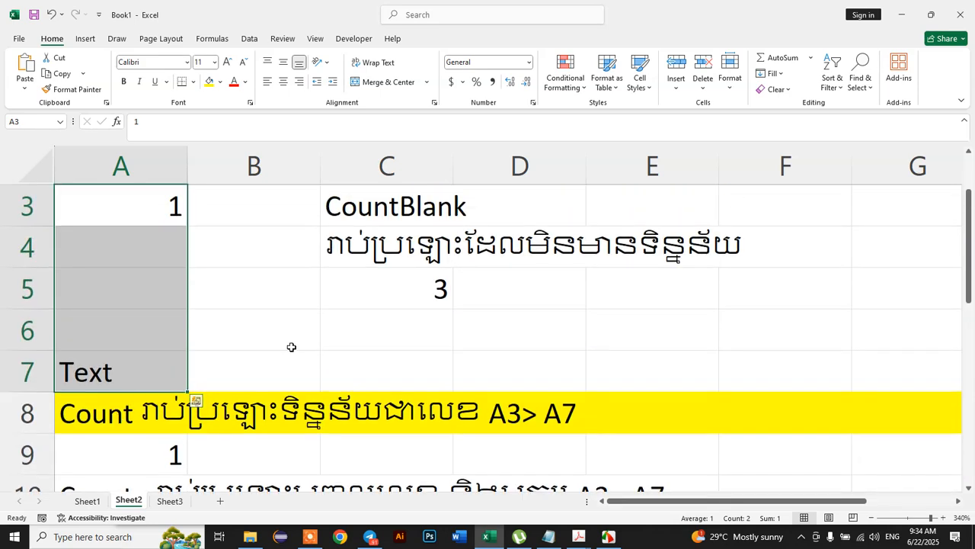
pyautogui.click(394, 301)
# Enter Hello in cell A6 and check the COUNTA result in A11 against the text cells
pyautogui.moveTo(135, 250); pyautogui.dragTo(124, 322)
pyautogui.click(124, 326)
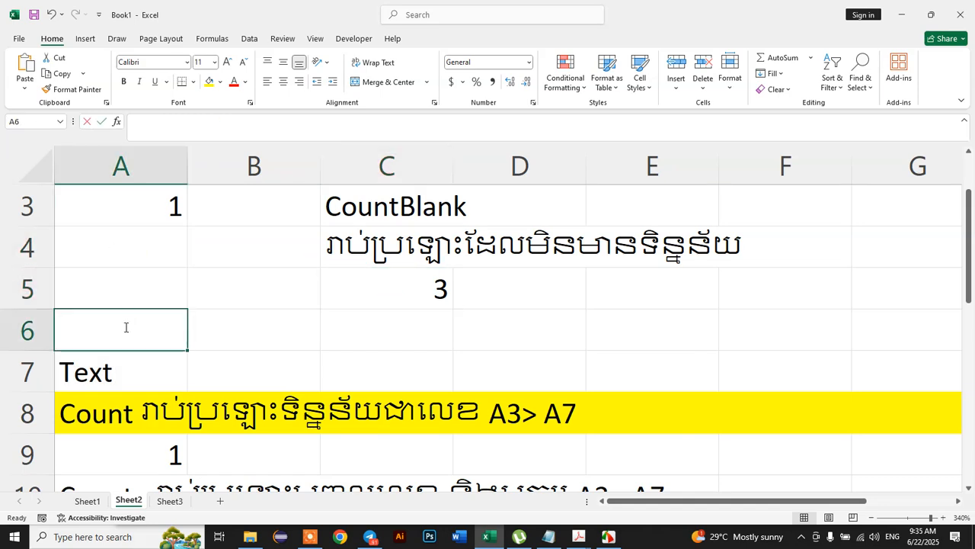
pyautogui.write('Hello')
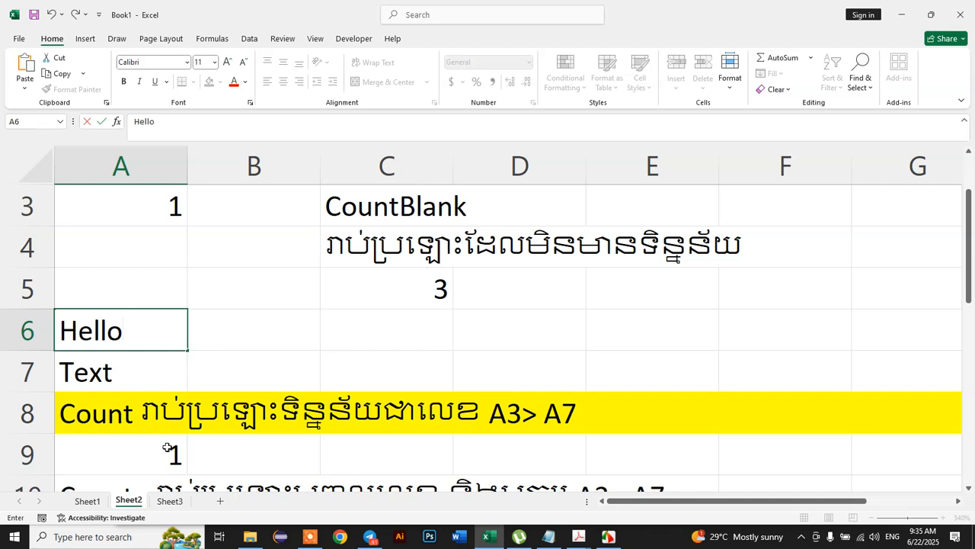
pyautogui.scroll(-1, 162, 453)
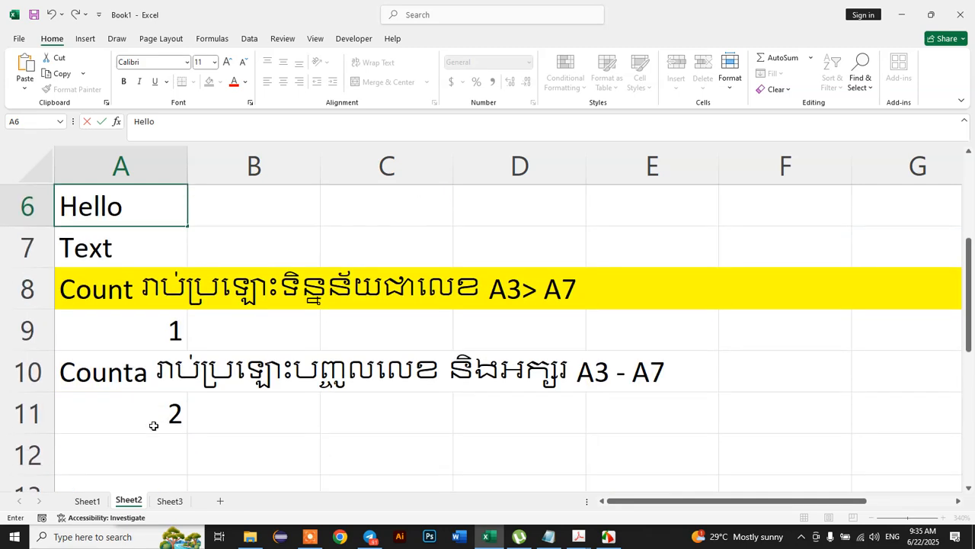
pyautogui.click(154, 425)
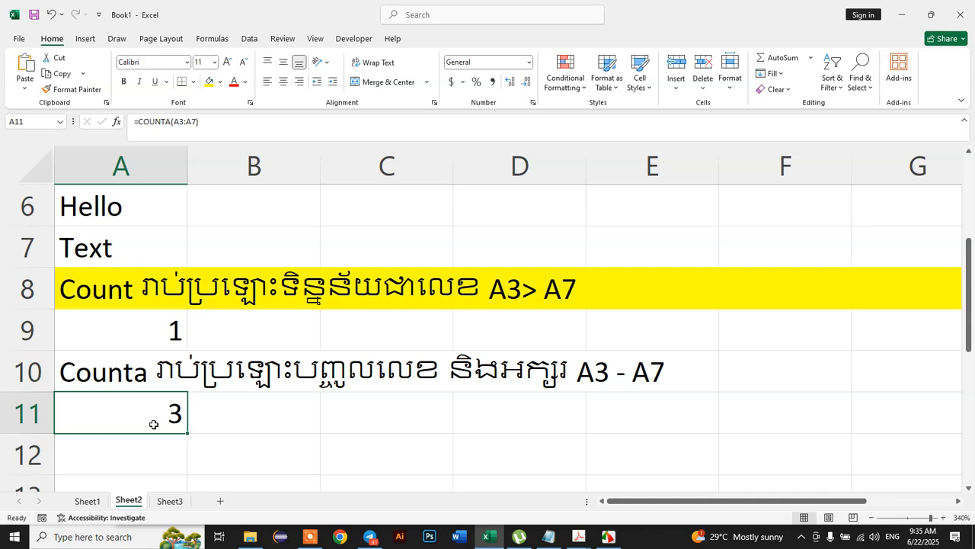
pyautogui.click(142, 247)
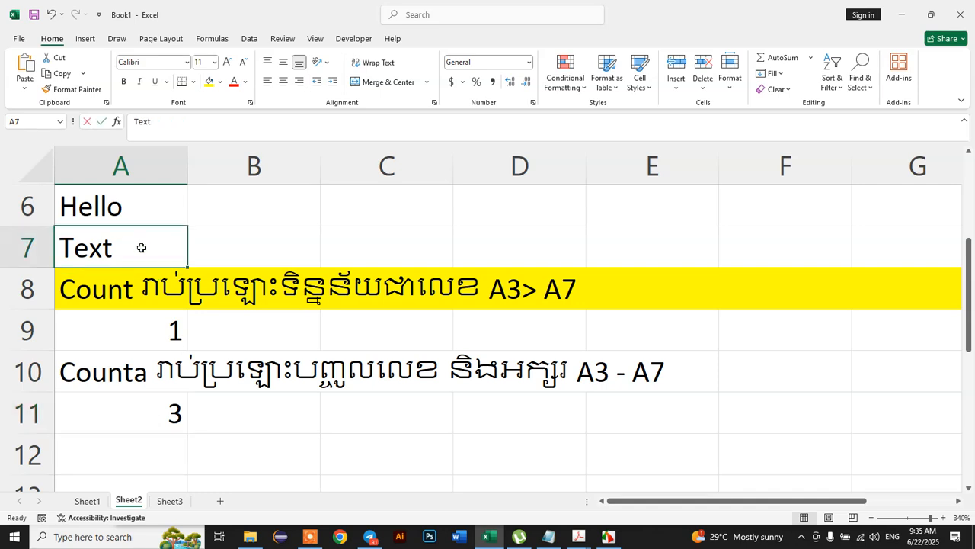
# Replace the value in cell A7 with 168 and check the COUNTA and COUNT results in A11 and A9
pyautogui.write('168')
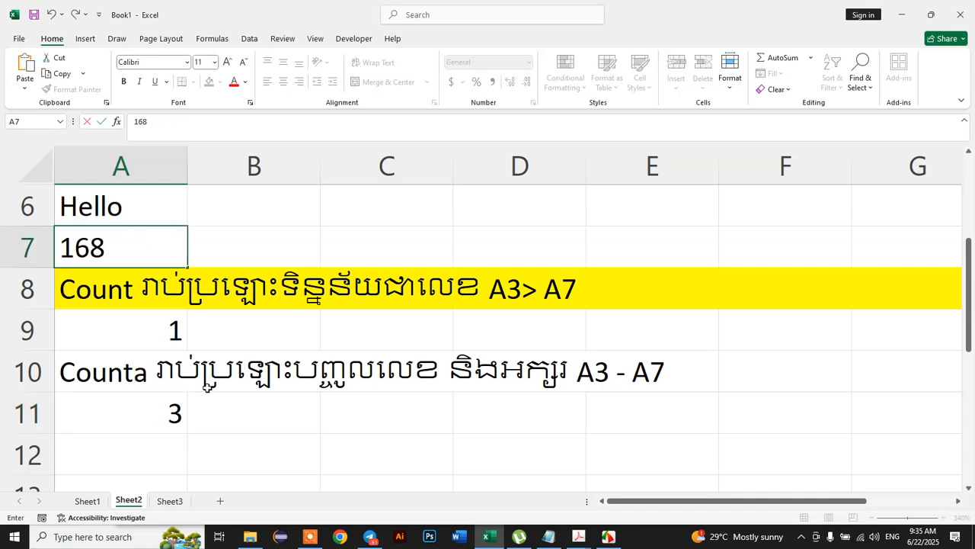
pyautogui.click(228, 412)
pyautogui.click(174, 335)
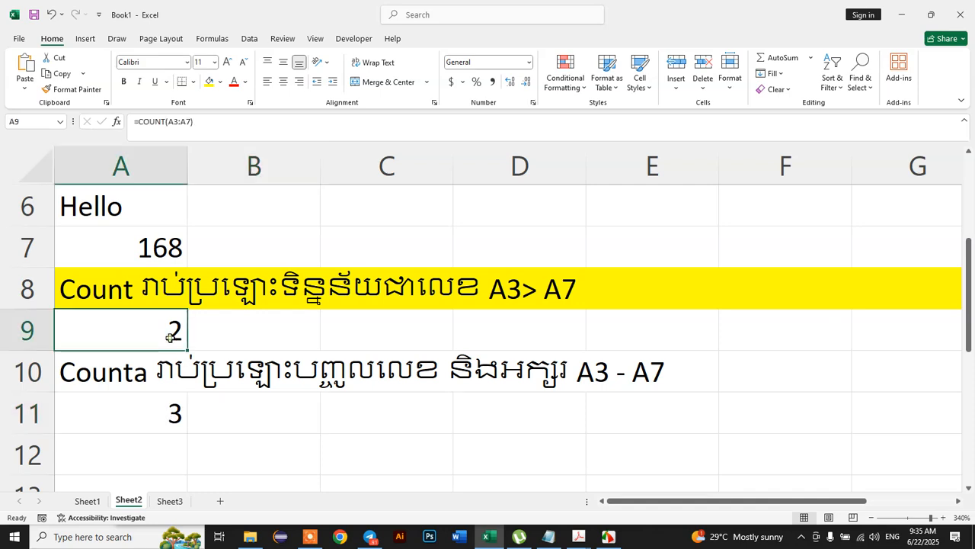
# Enter 1990 in cell A4 and check the COUNT, COUNTA and COUNTBLANK results in A9, A11 and C5
pyautogui.scroll(3, 168, 320)
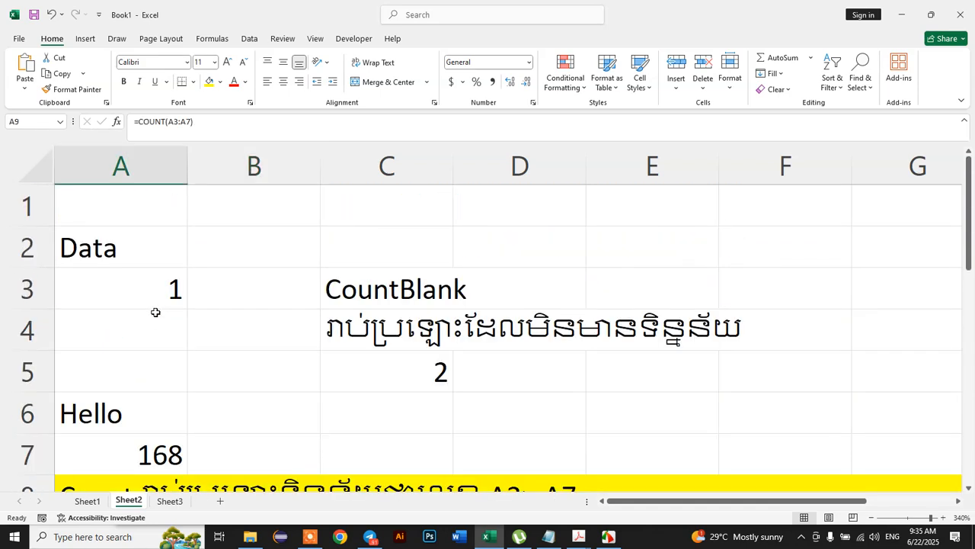
pyautogui.click(135, 343)
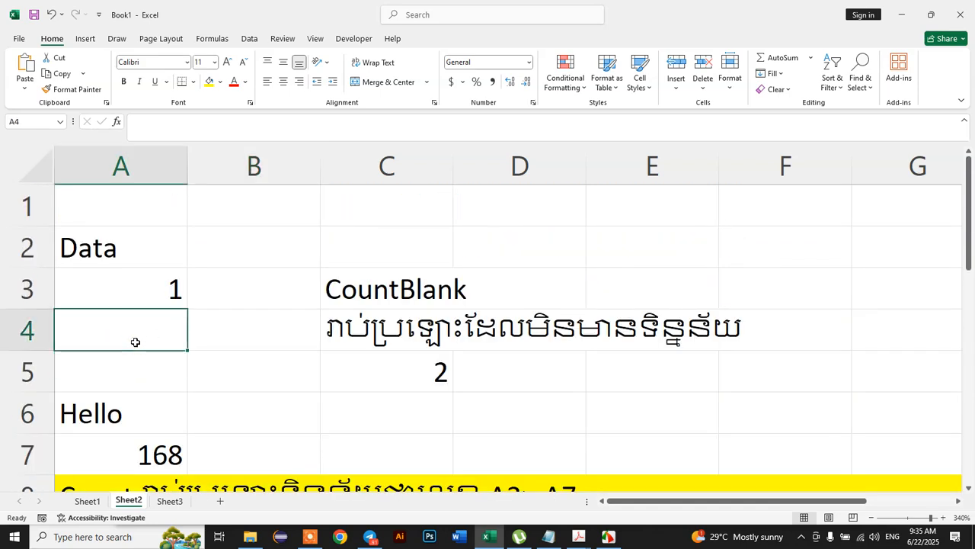
pyautogui.write('1990')
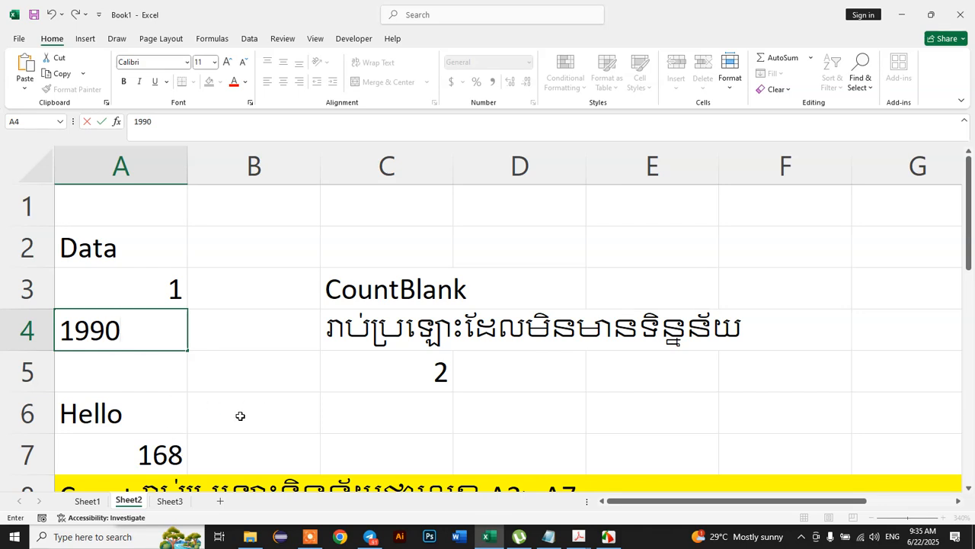
pyautogui.scroll(-1, 227, 420)
pyautogui.click(156, 456)
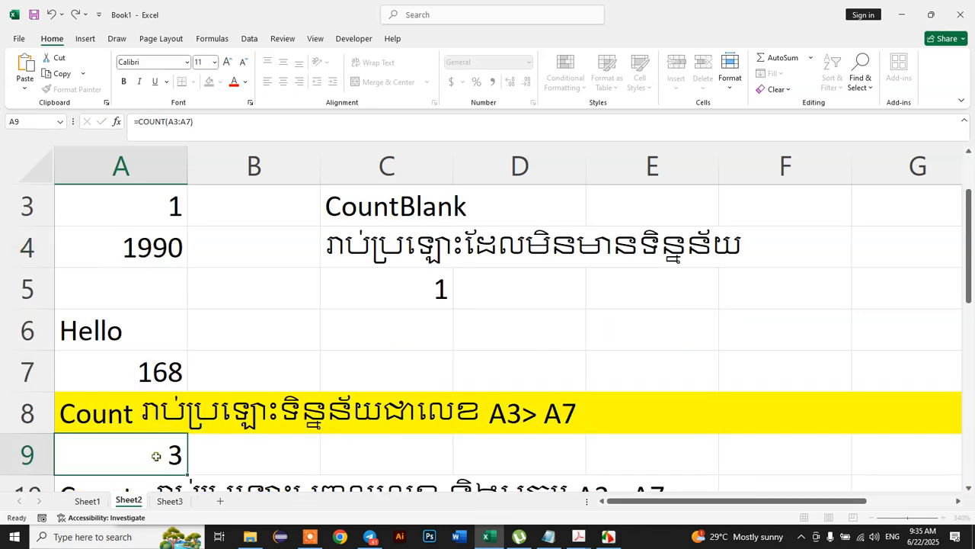
pyautogui.scroll(-2, 156, 456)
pyautogui.click(159, 370)
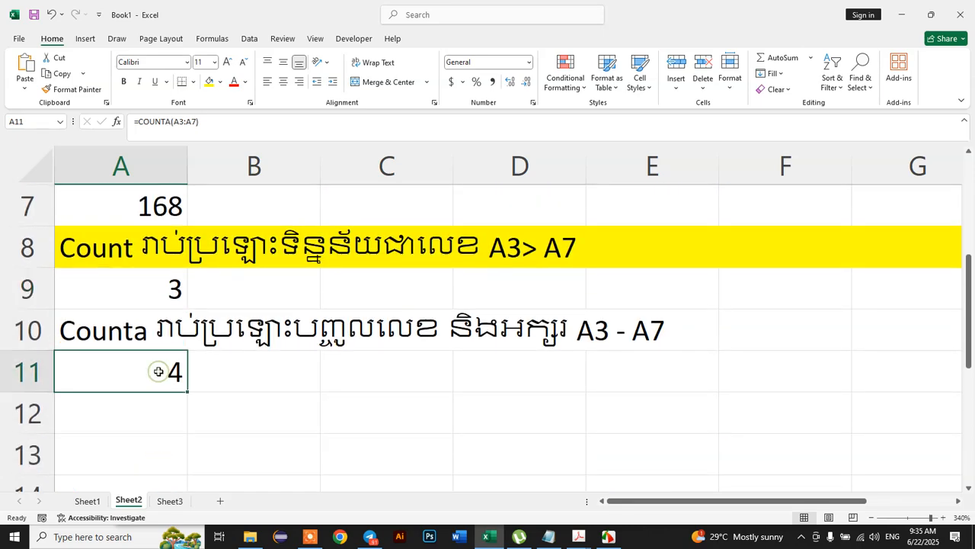
pyautogui.scroll(2, 157, 368)
pyautogui.click(427, 330)
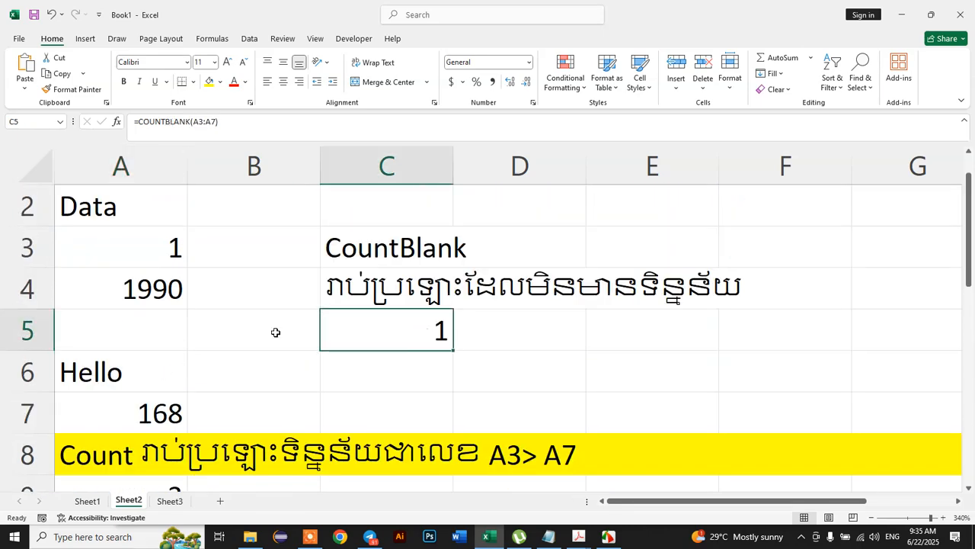
# Enter Excel in the blank cell A5 and check the COUNTBLANK result in C5 against the range A3:A7
pyautogui.click(134, 336)
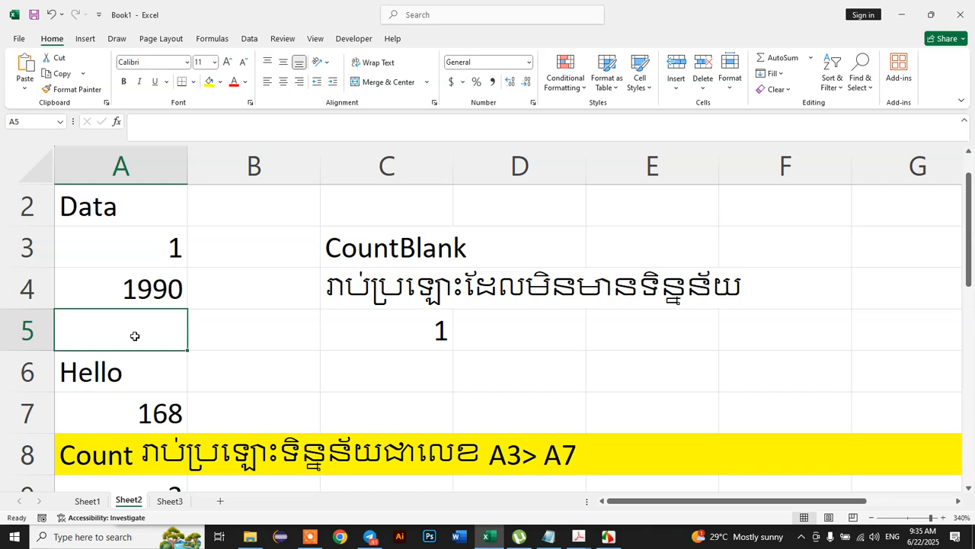
pyautogui.write('Excel')
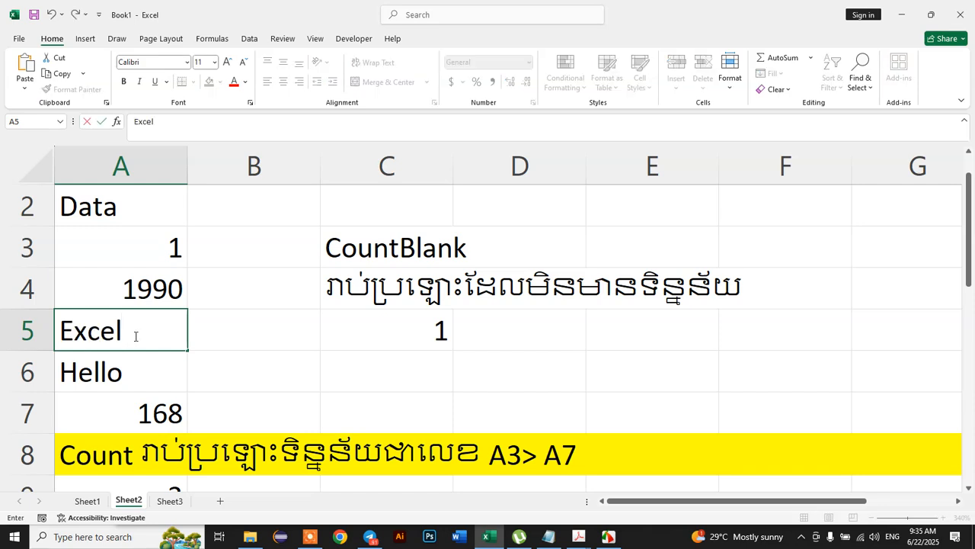
pyautogui.press('Return')
pyautogui.click(401, 329)
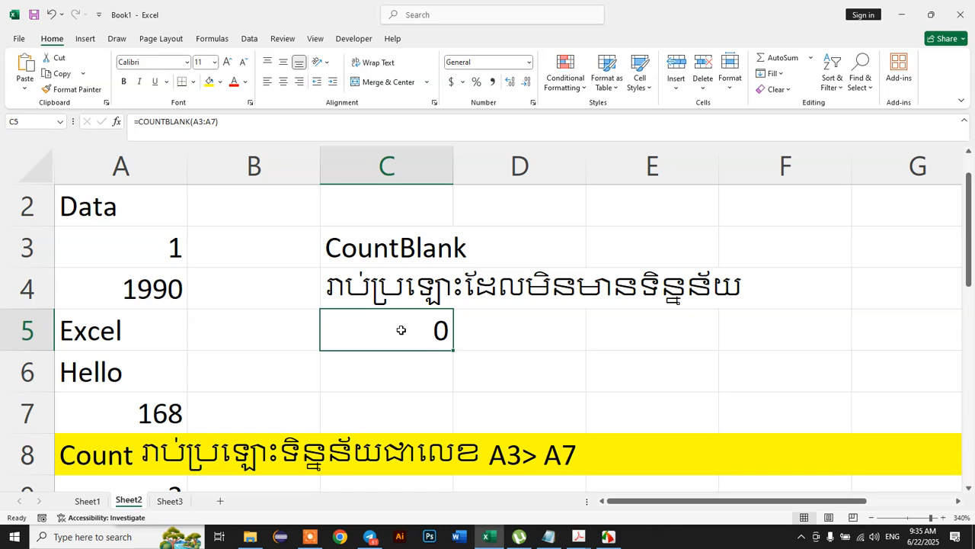
pyautogui.moveTo(142, 252); pyautogui.dragTo(148, 398)
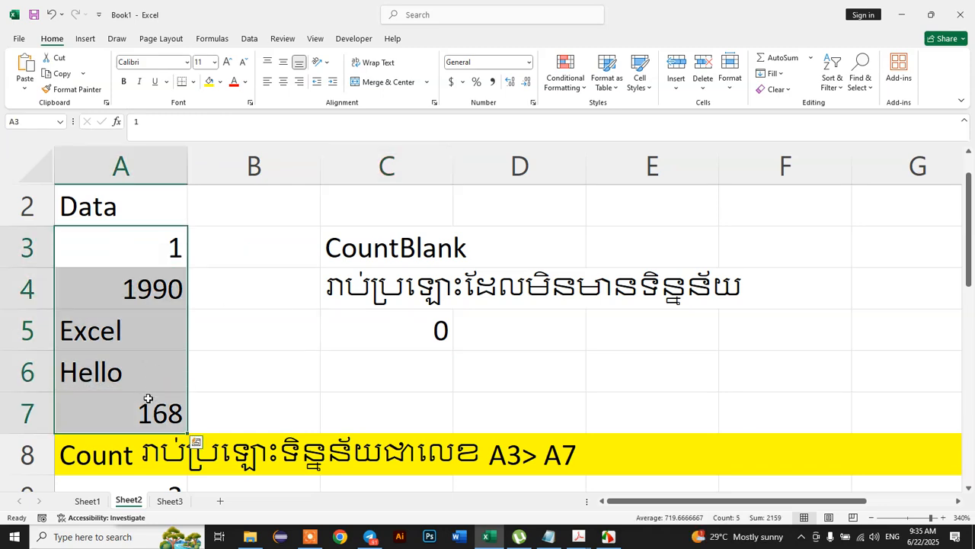
pyautogui.click(415, 329)
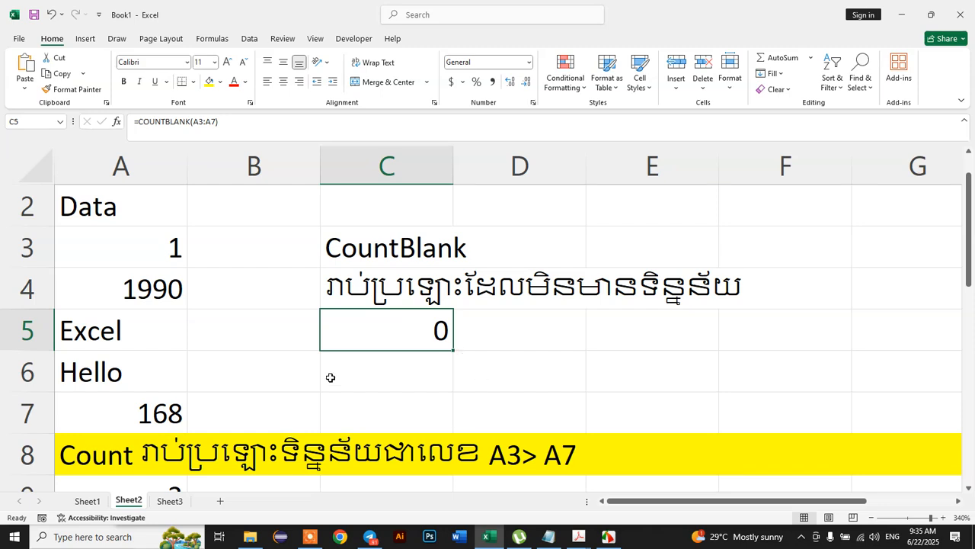
# Enter Smart, Cellcard and Metfone in cells B3, B4 and B5 as a second data column
pyautogui.click(270, 240)
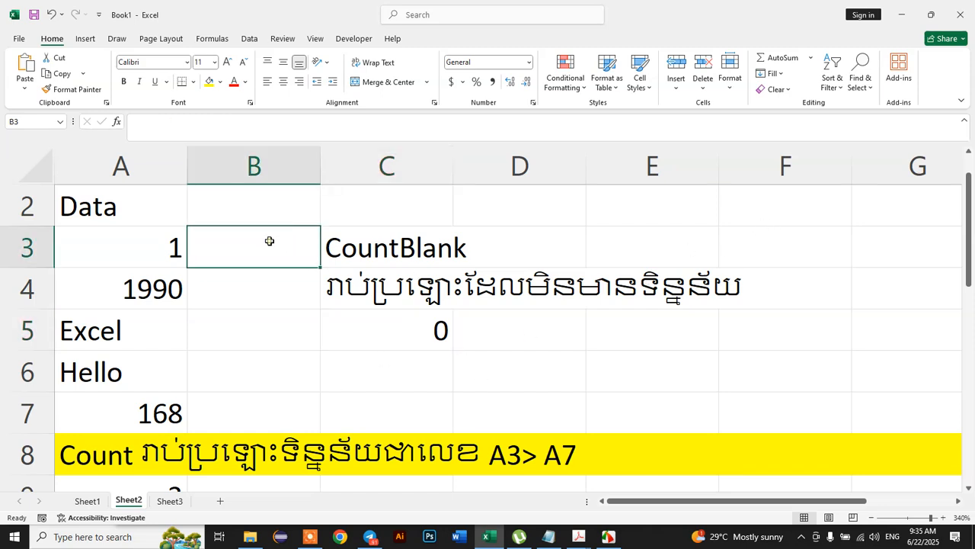
pyautogui.write('Smart')
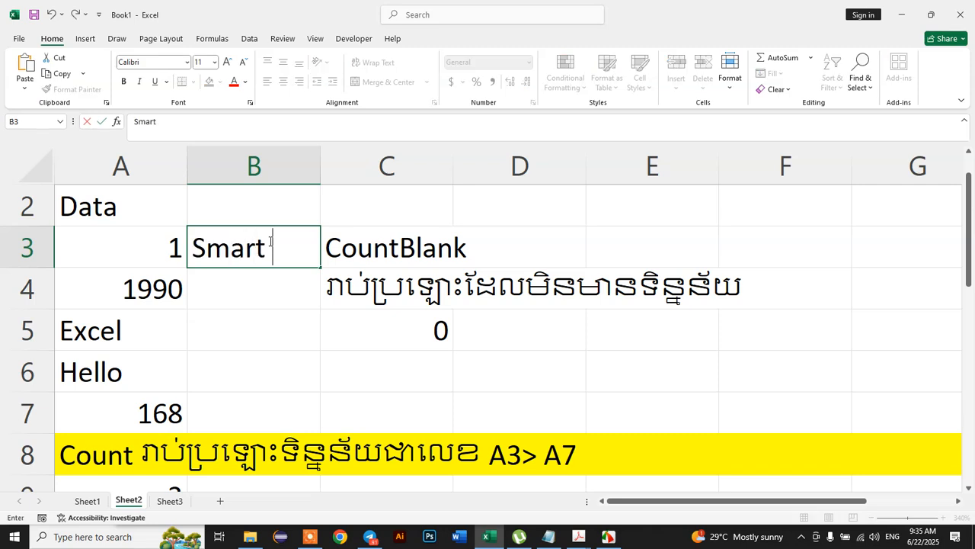
pyautogui.press('Return')
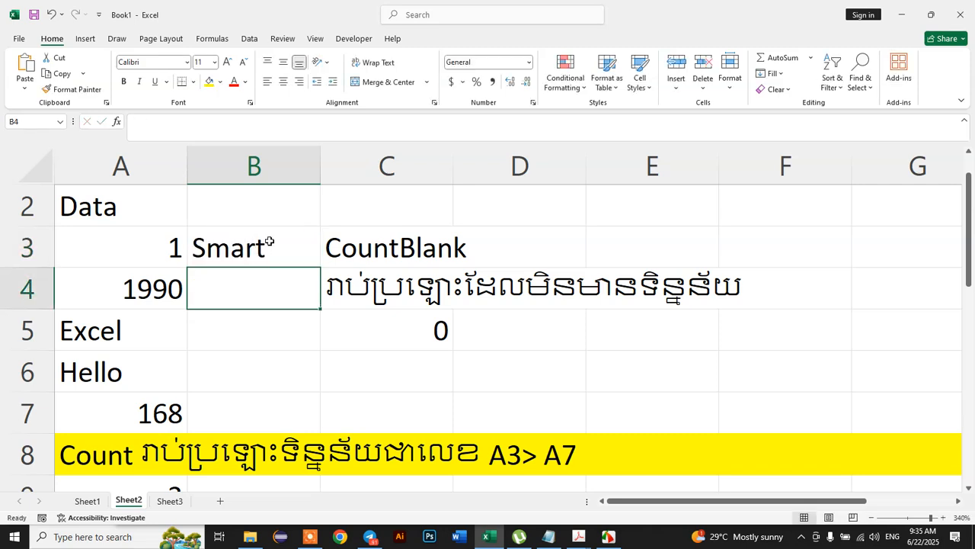
pyautogui.write('Cellcard')
pyautogui.press('Return')
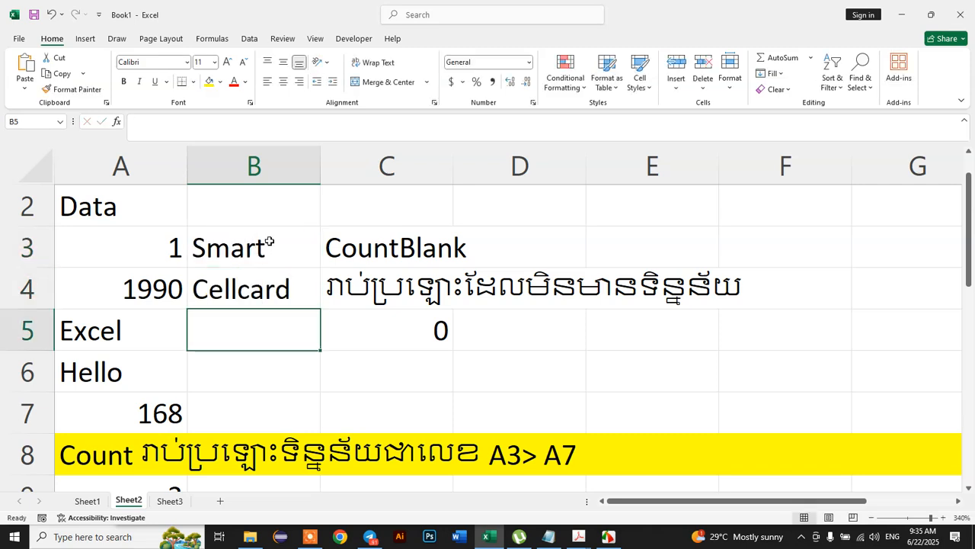
pyautogui.write('Met')
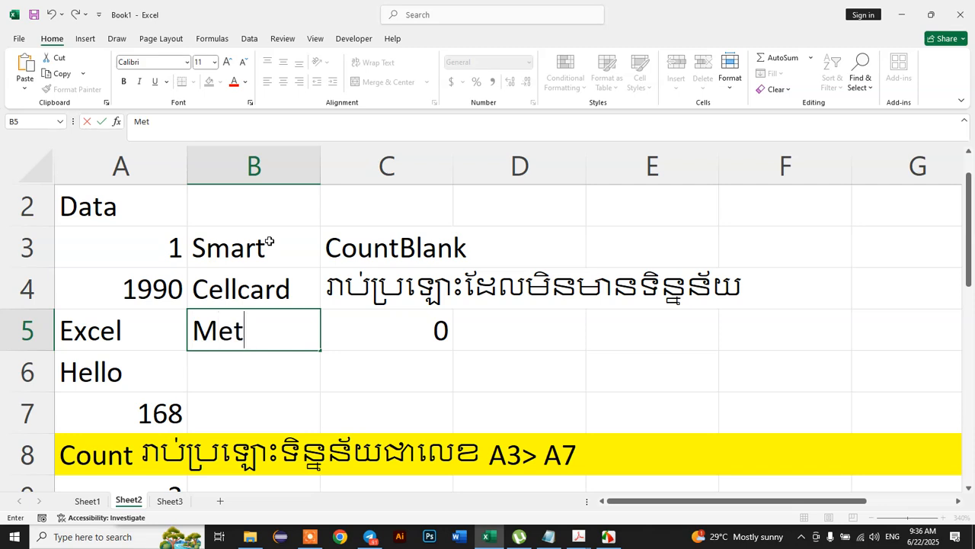
pyautogui.write('fone')
pyautogui.press('Return')
pyautogui.press('Return')
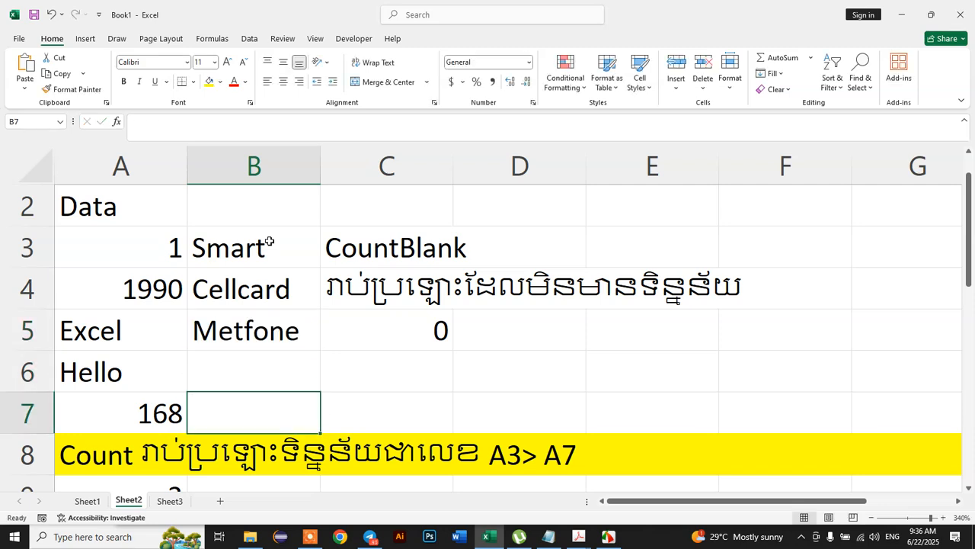
# Examine the blank cells B6 and B7 against the filled cells in columns A and B
pyautogui.moveTo(237, 359); pyautogui.dragTo(246, 392)
pyautogui.click(254, 261)
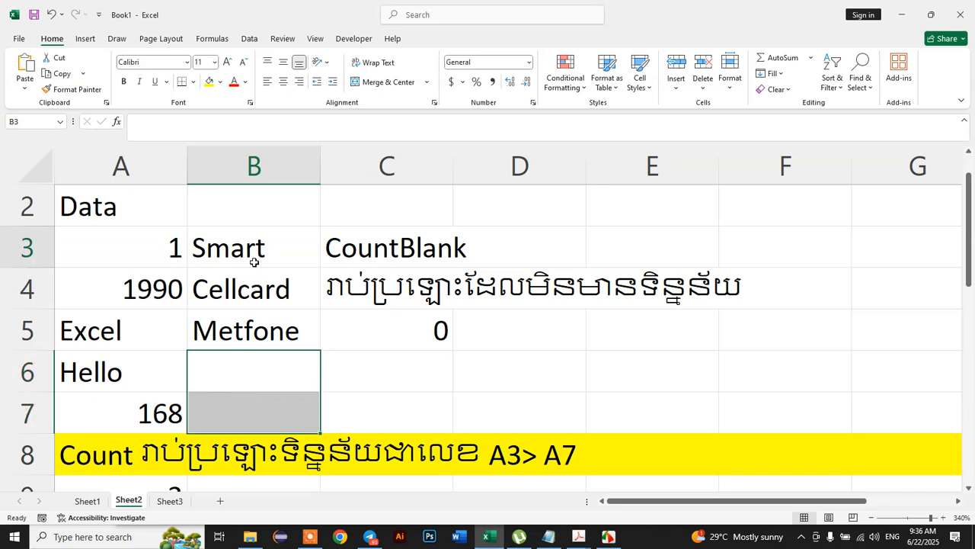
pyautogui.click(99, 362)
pyautogui.click(205, 379)
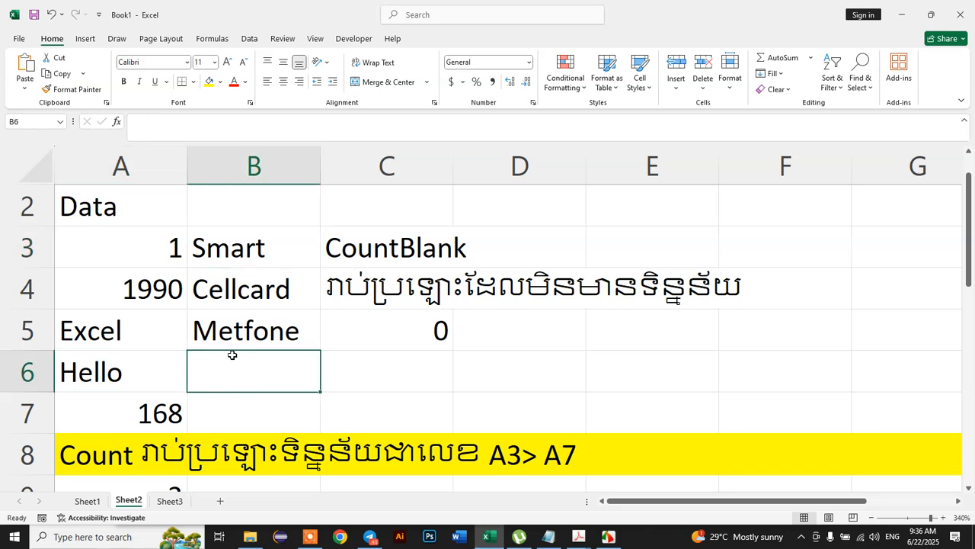
pyautogui.click(247, 332)
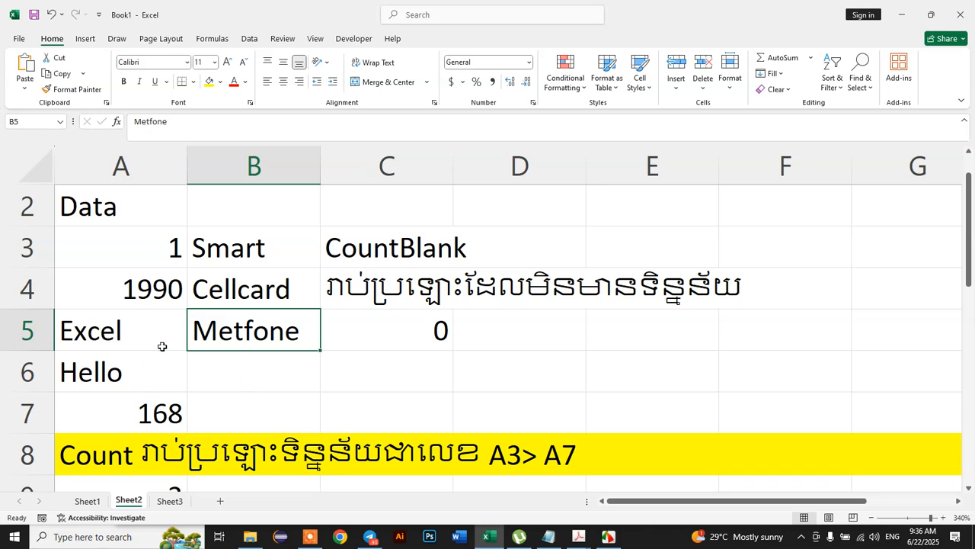
pyautogui.click(254, 394)
pyautogui.click(250, 371)
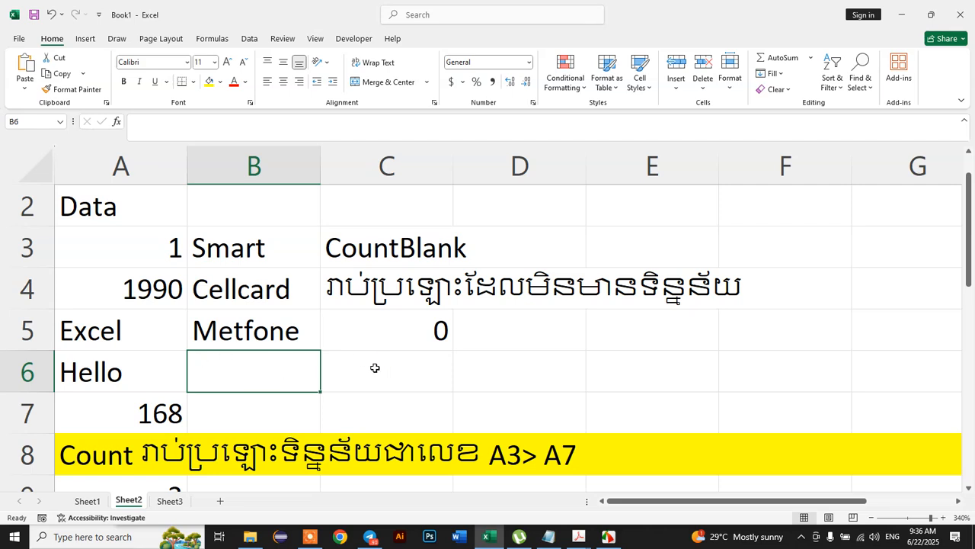
# Enter the formula =COUNTBLANK(B3:B7) in cell D5 and check its result
pyautogui.click(484, 343)
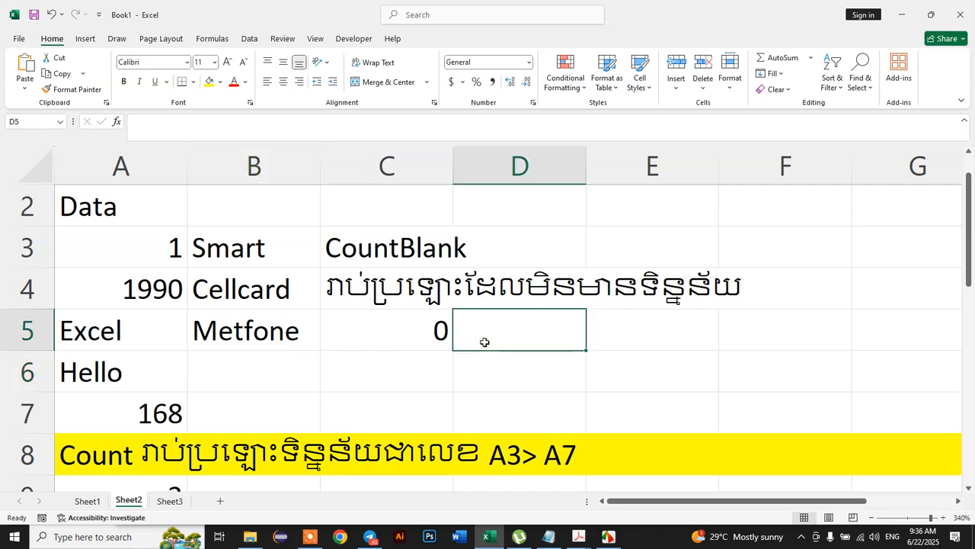
pyautogui.write('=cpoi')
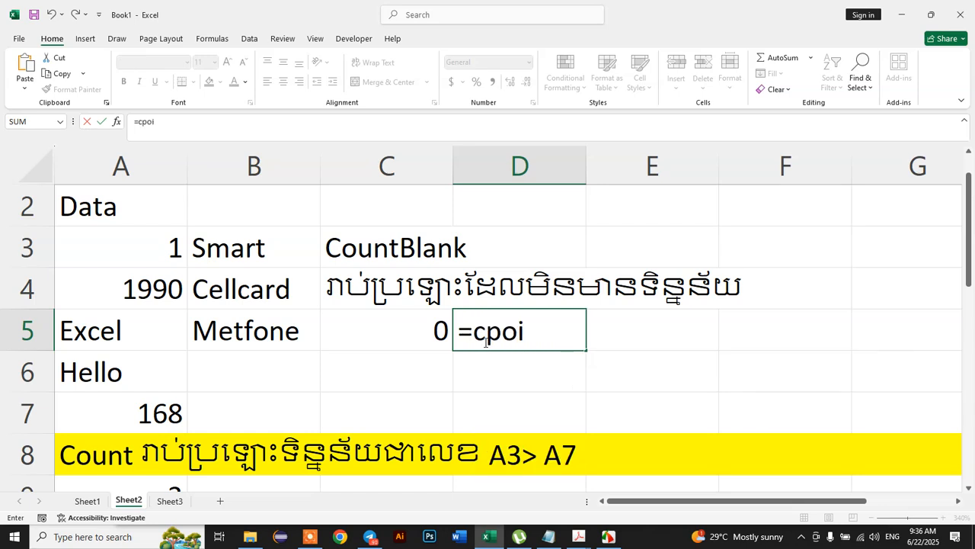
pyautogui.press('BackSpace')
pyautogui.press('BackSpace')
pyautogui.press('BackSpace')
pyautogui.write('pin')
pyautogui.press('BackSpace')
pyautogui.press('BackSpace')
pyautogui.press('BackSpace')
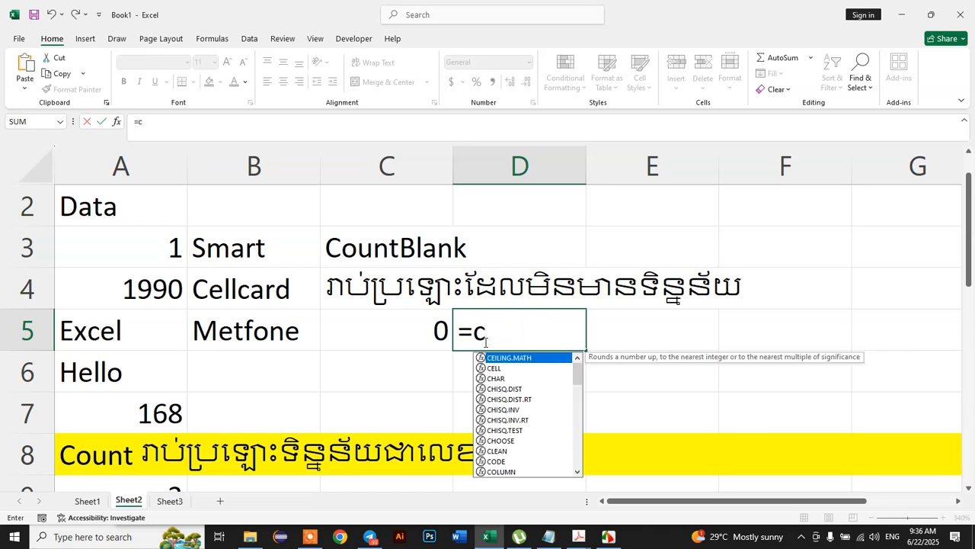
pyautogui.write('ount')
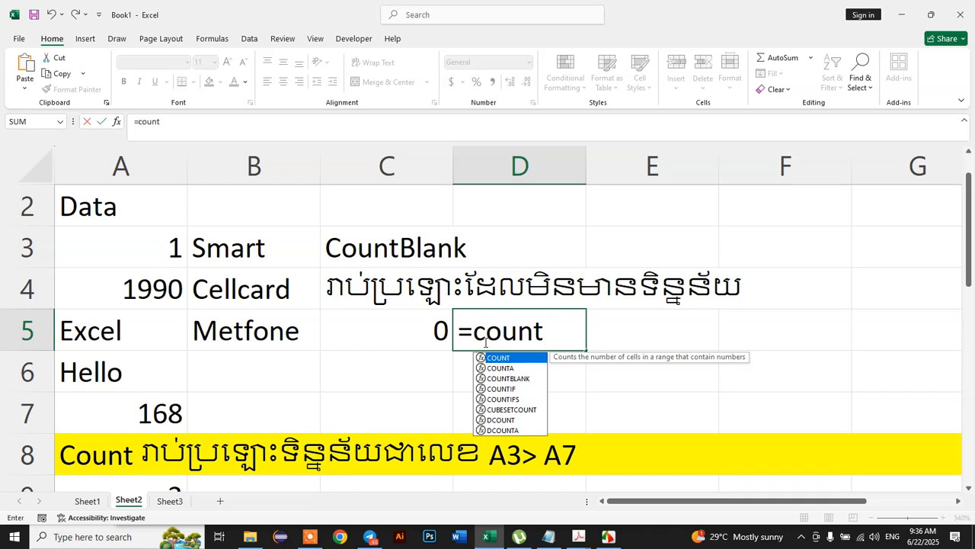
pyautogui.doubleClick(509, 378)
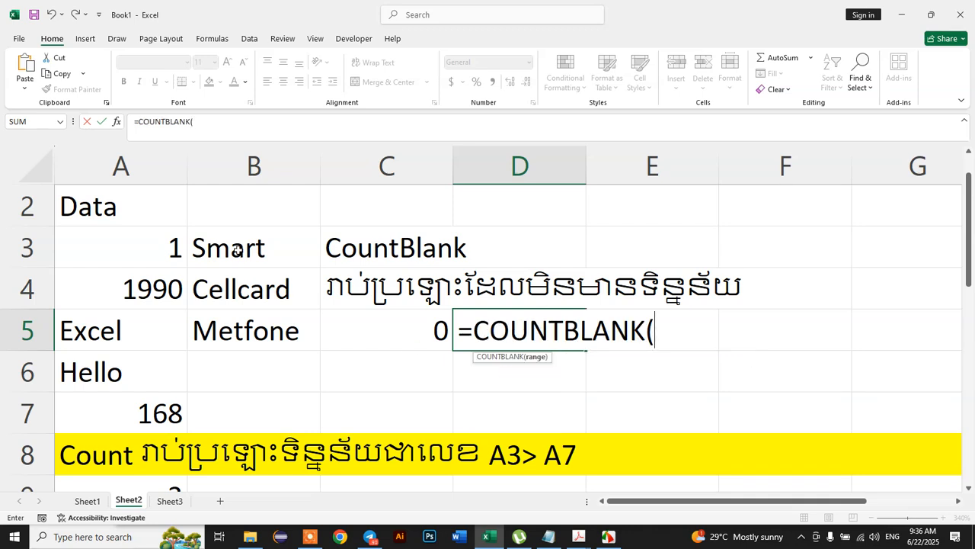
pyautogui.moveTo(237, 250); pyautogui.dragTo(232, 405)
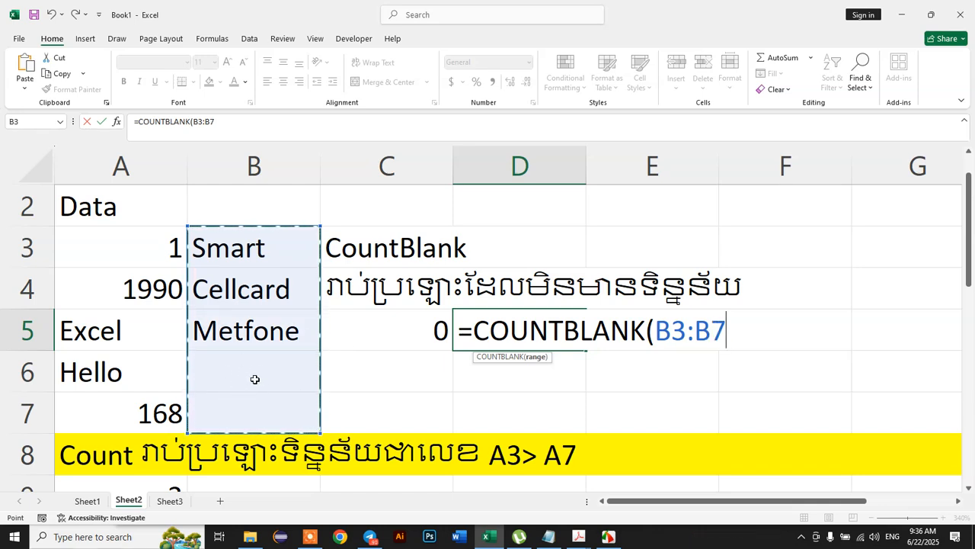
pyautogui.write(')')
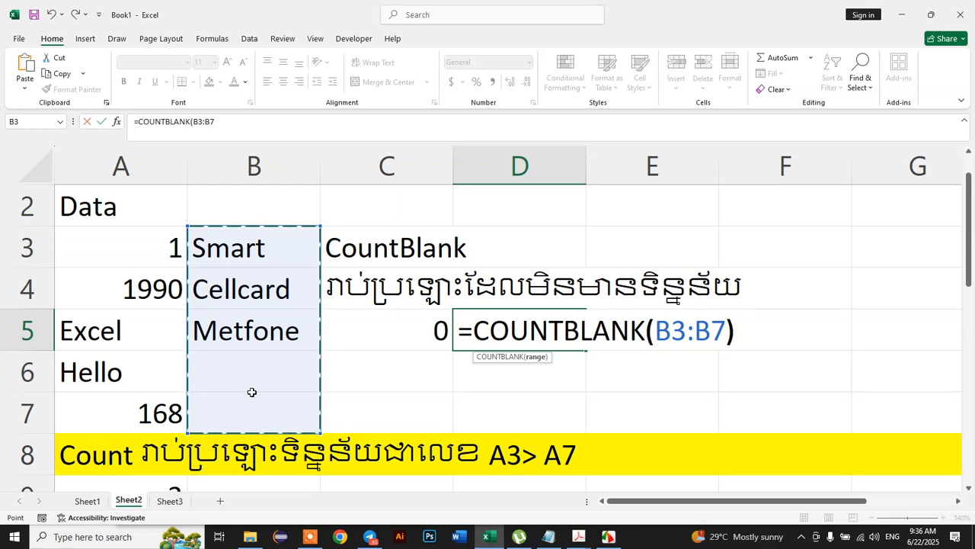
pyautogui.press('Return')
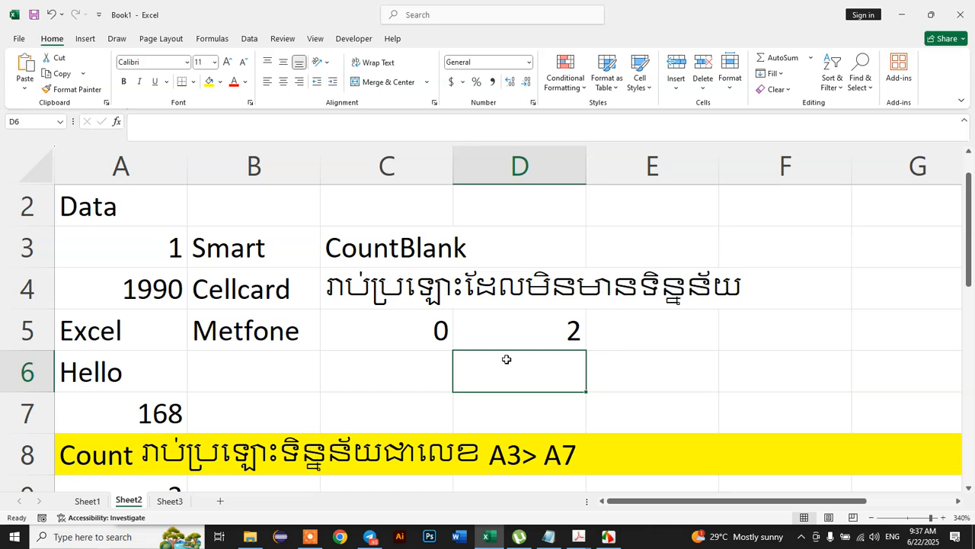
pyautogui.click(513, 335)
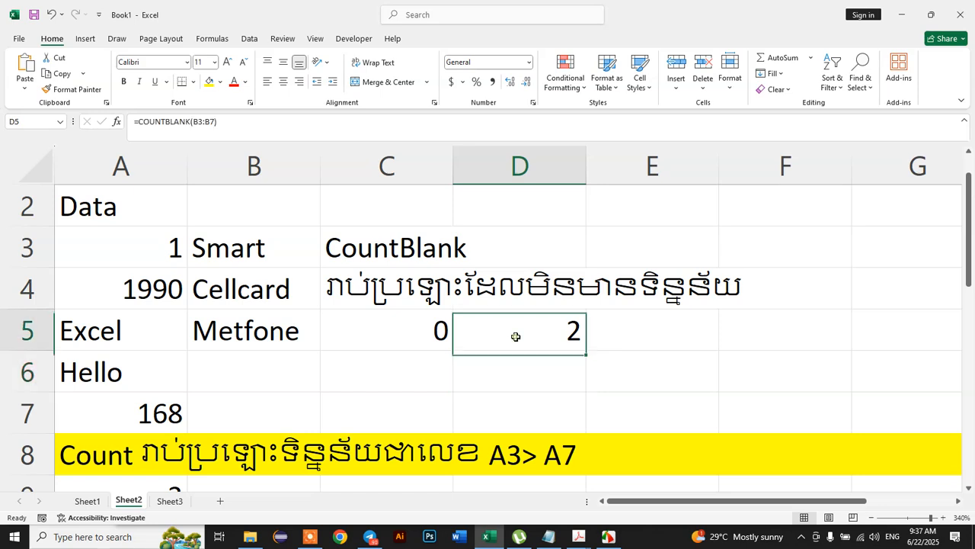
# Fill the blank cells B6 and B7 with Smart and Metfone
pyautogui.click(389, 367)
pyautogui.click(283, 369)
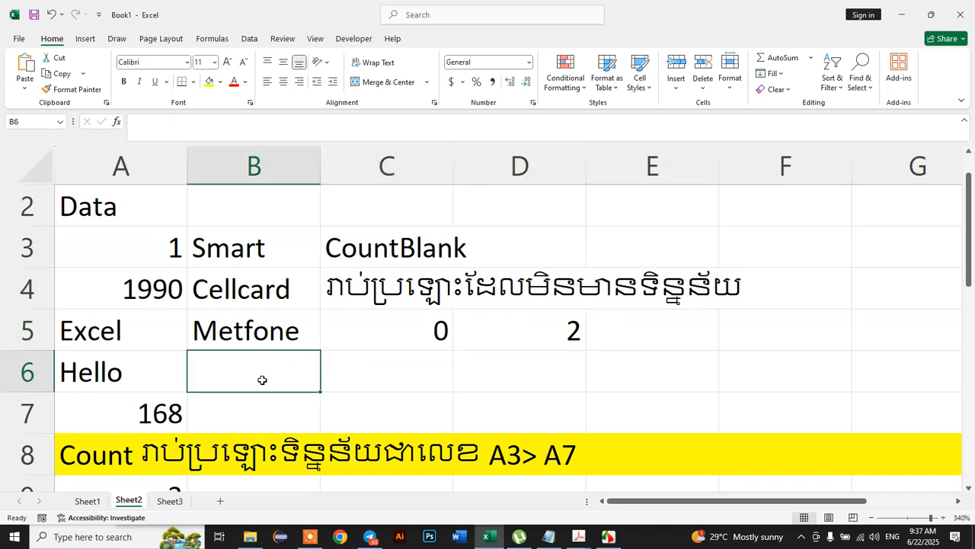
pyautogui.write('Smart')
pyautogui.press('Return')
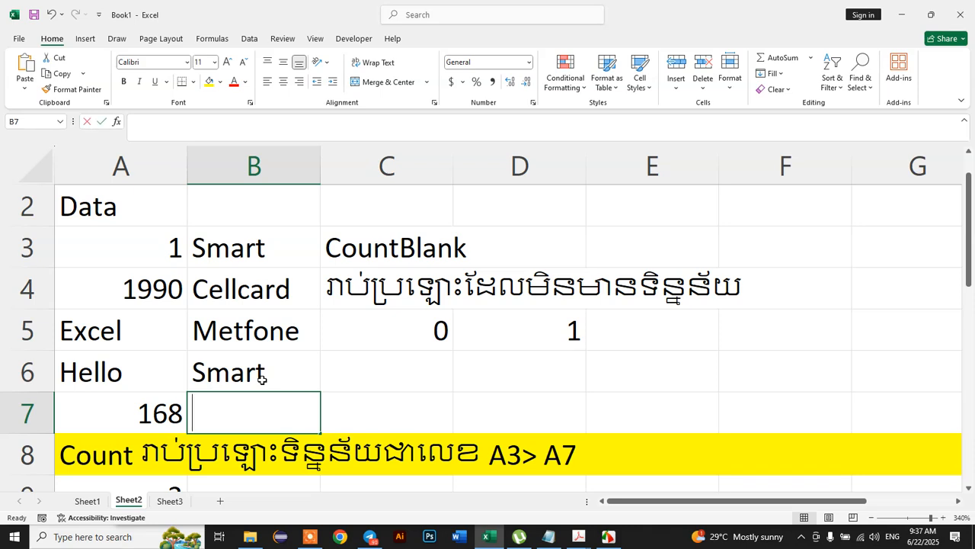
pyautogui.write('Me')
pyautogui.press('Return')
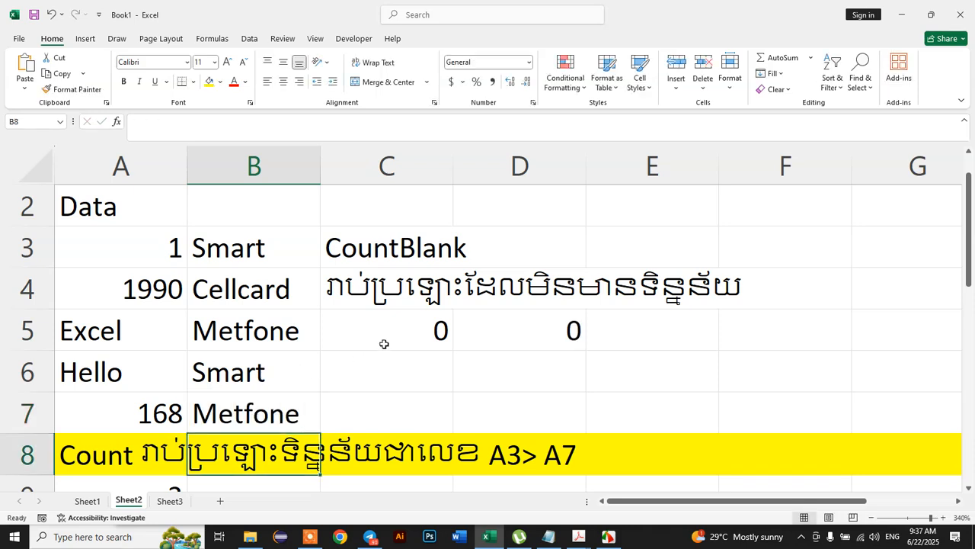
# Check the COUNTBLANK results in cells C5 and D5, and widen column E
pyautogui.moveTo(418, 329); pyautogui.dragTo(532, 323)
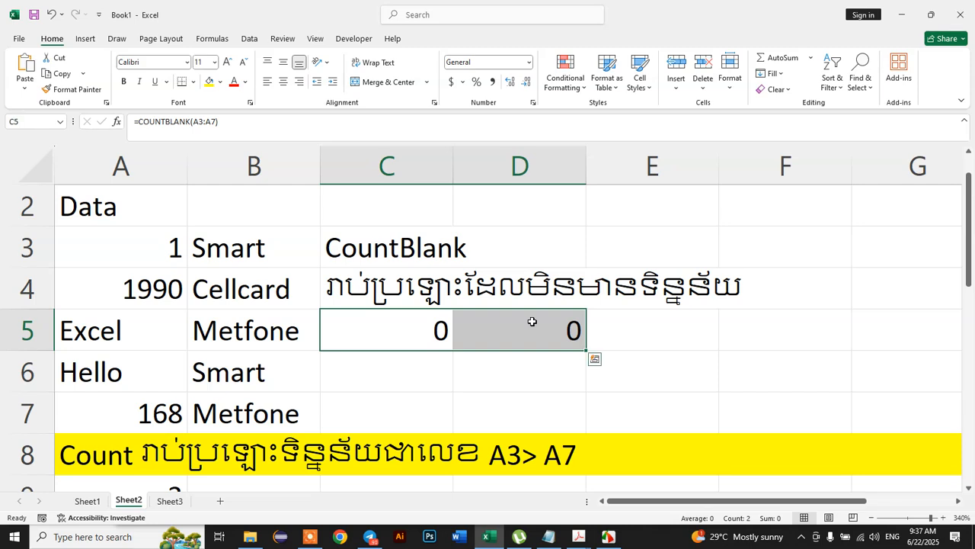
pyautogui.click(415, 343)
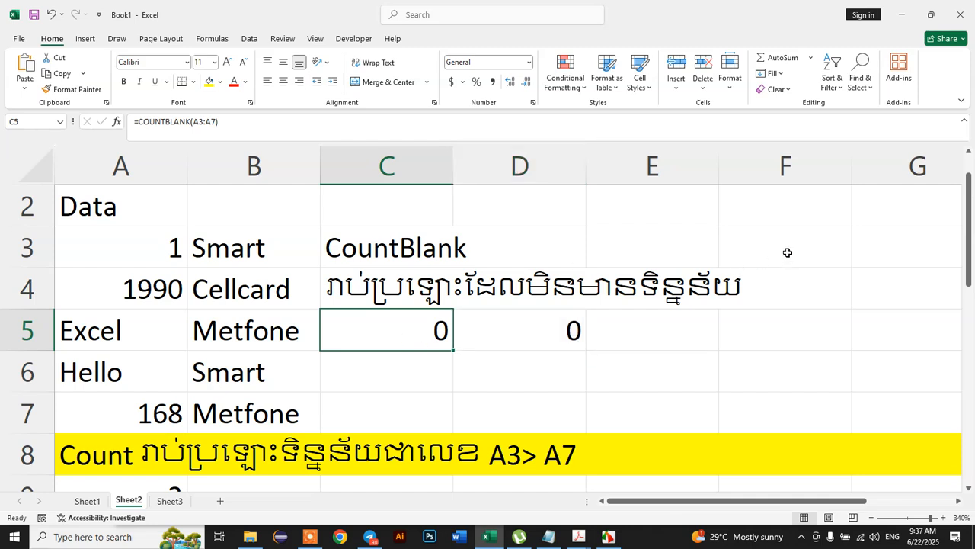
pyautogui.moveTo(719, 177); pyautogui.dragTo(719, 177)
pyautogui.click(720, 166)
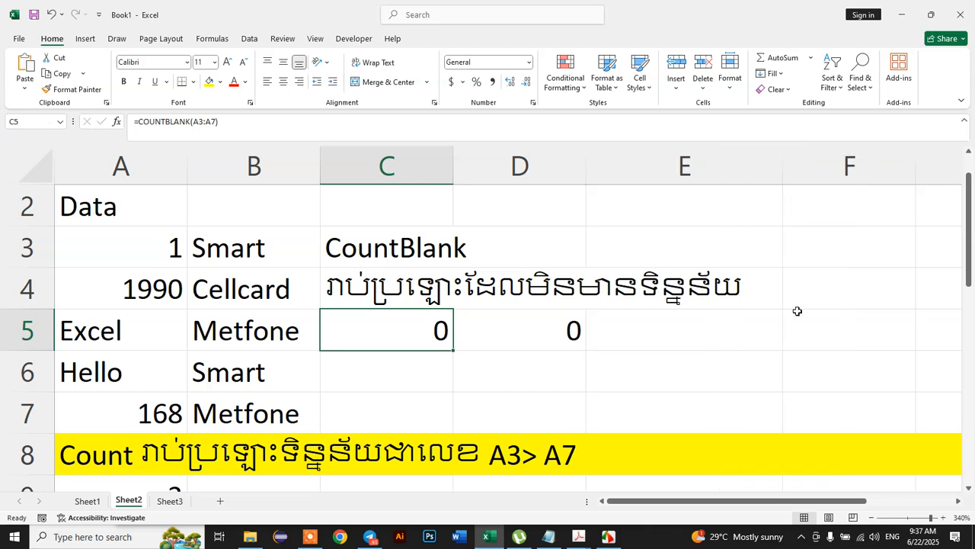
# Start a new number list in column I with 90 in I3 and 30 in I5, leaving I4 blank
pyautogui.hscroll(4, 792, 309)
pyautogui.click(370, 243)
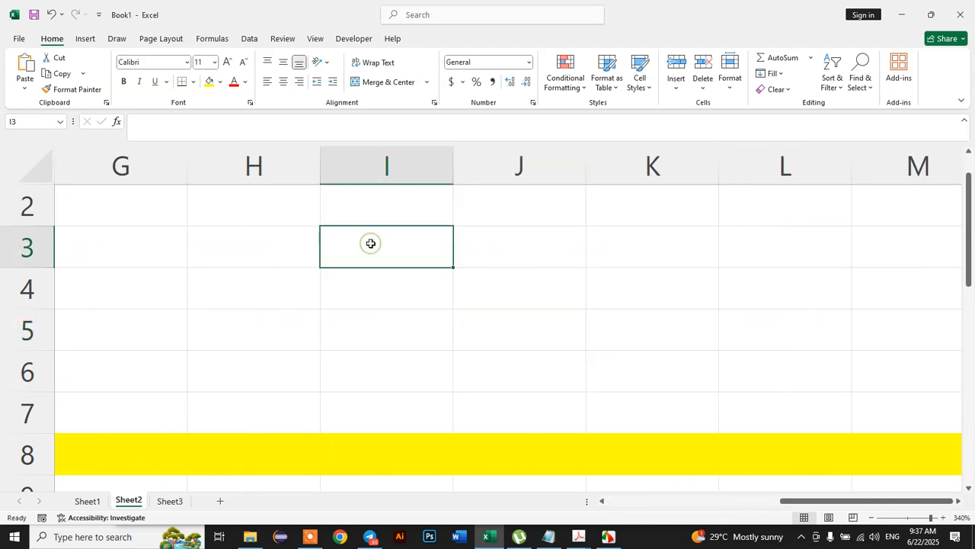
pyautogui.write('90')
pyautogui.press('Return')
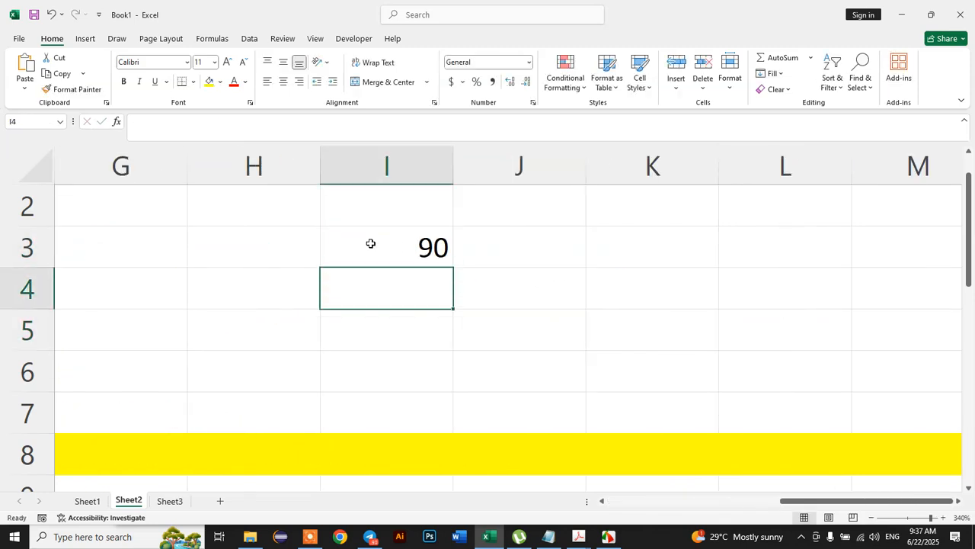
pyautogui.press('Return')
pyautogui.write('30')
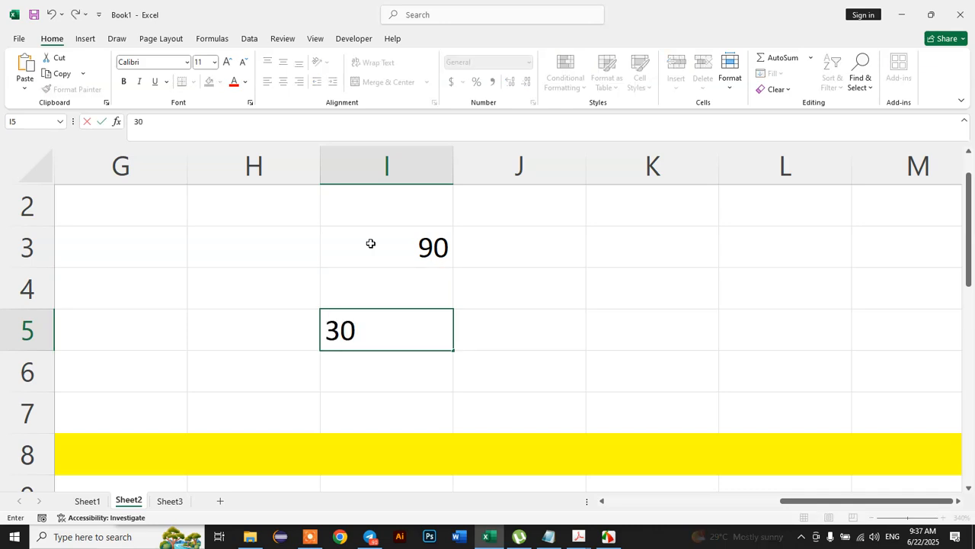
pyautogui.press('Return')
# Complete the list in column I with 70 in cell I6 and 60 in cell I7
pyautogui.write('0-')
pyautogui.press('Return')
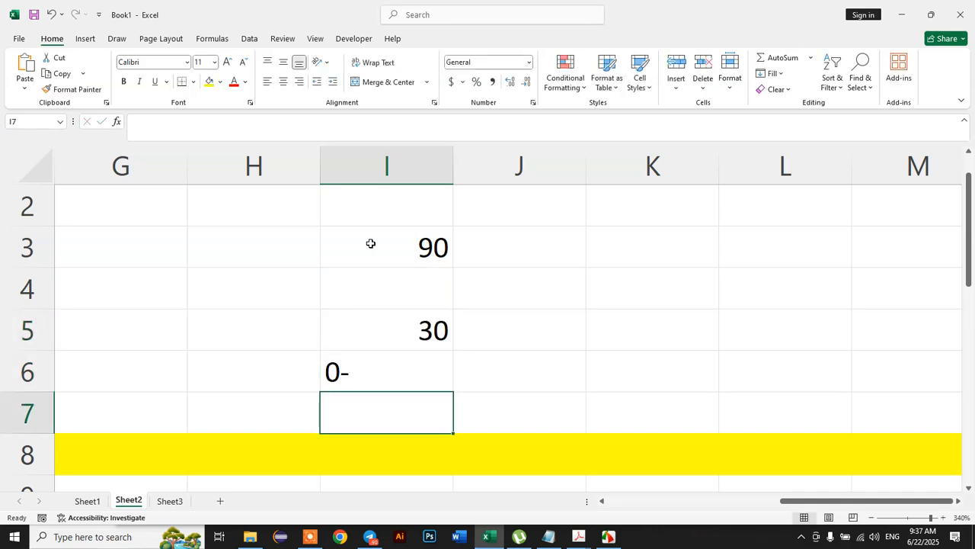
pyautogui.press('Up')
pyautogui.write('70')
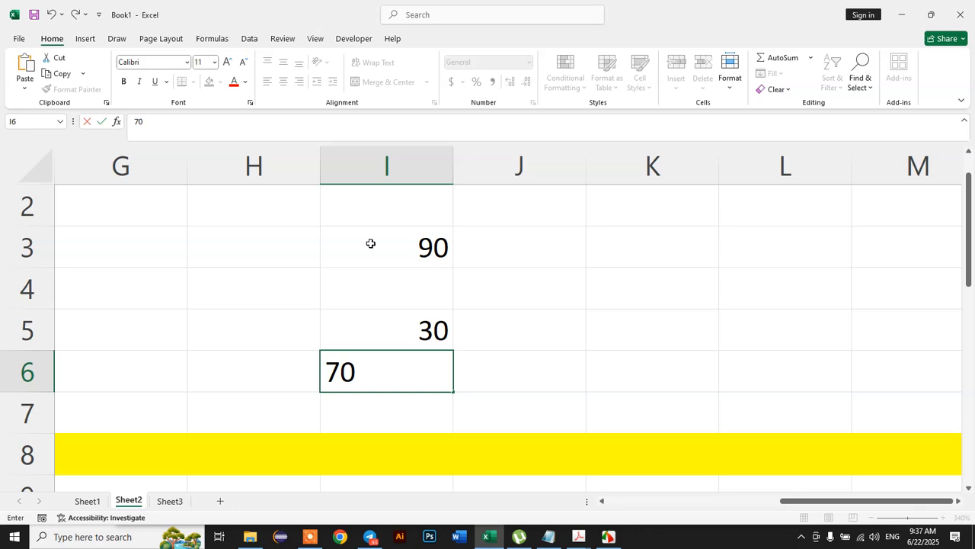
pyautogui.press('Return')
pyautogui.write('60')
pyautogui.press('Return')
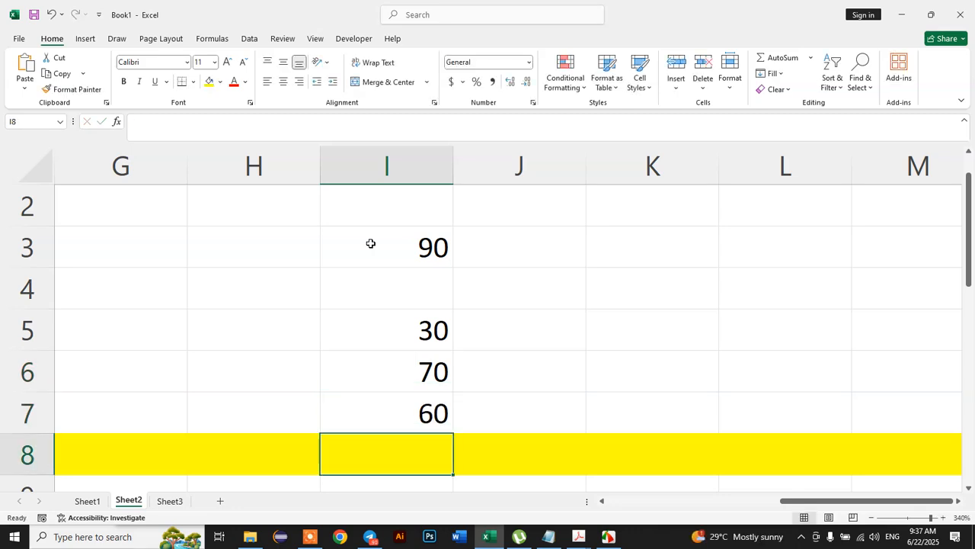
# Enter the formula =COUNTBLANK(I3:I7) in cell K3 to count the missing scores
pyautogui.click(430, 282)
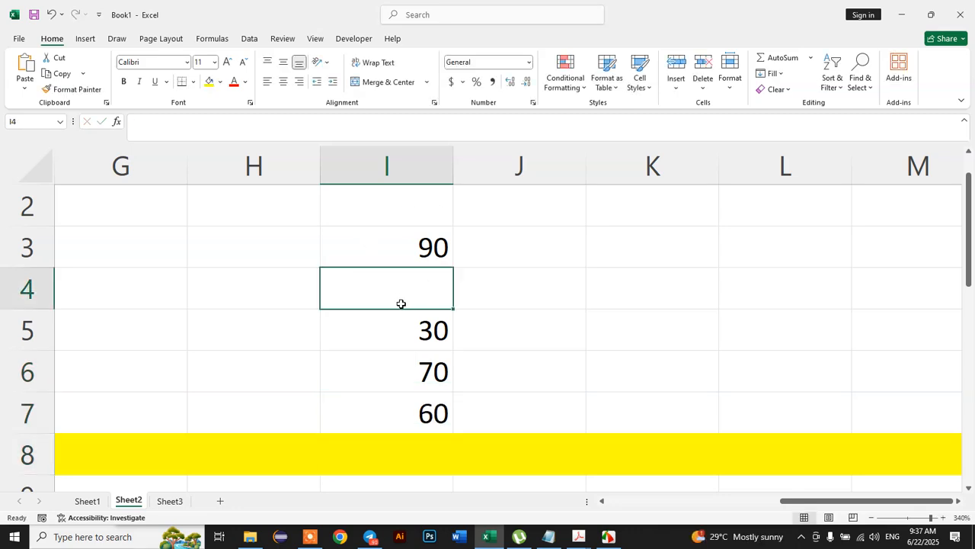
pyautogui.click(602, 256)
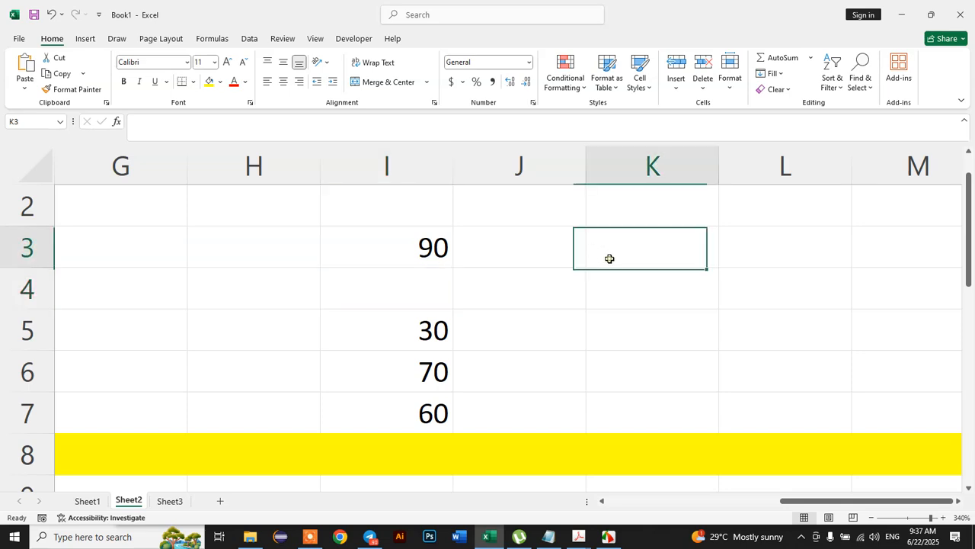
pyautogui.write('=count')
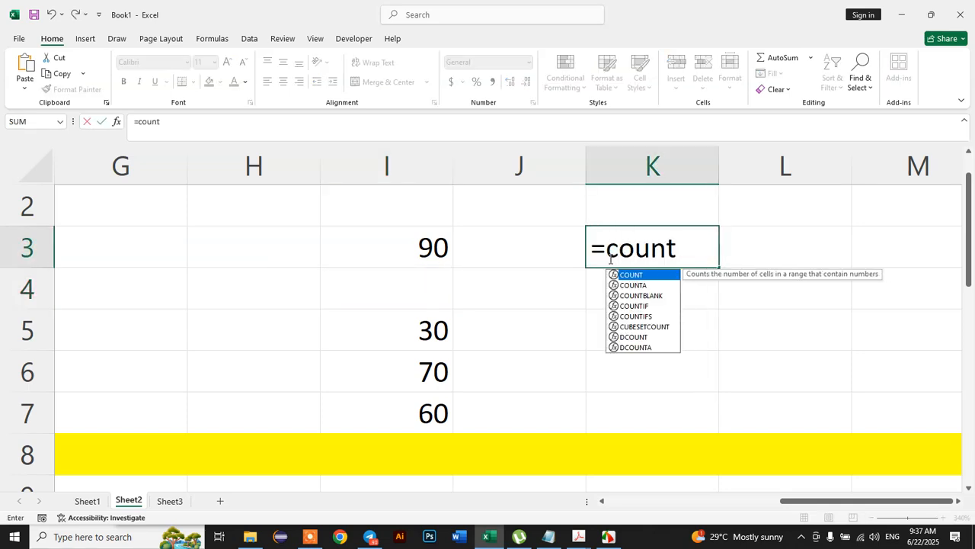
pyautogui.doubleClick(641, 295)
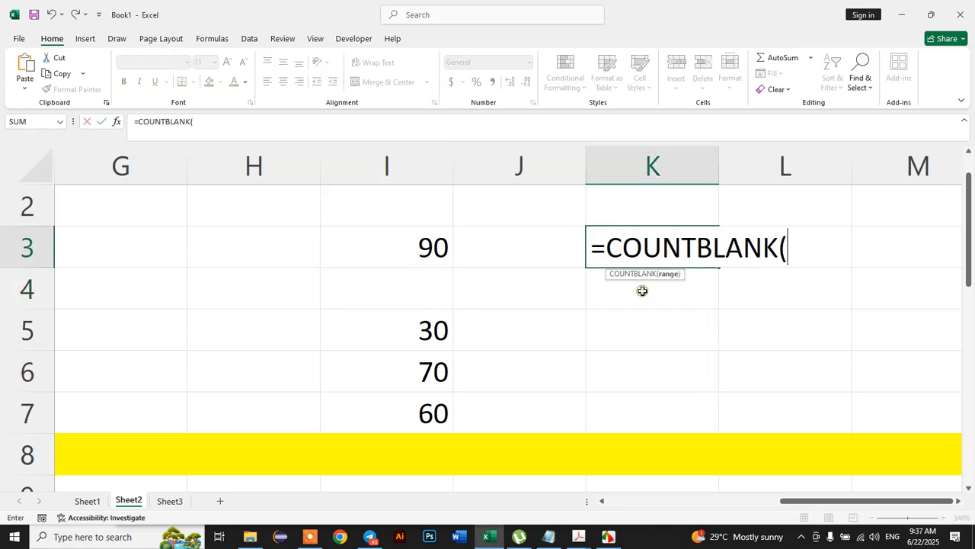
pyautogui.moveTo(444, 258); pyautogui.dragTo(426, 401)
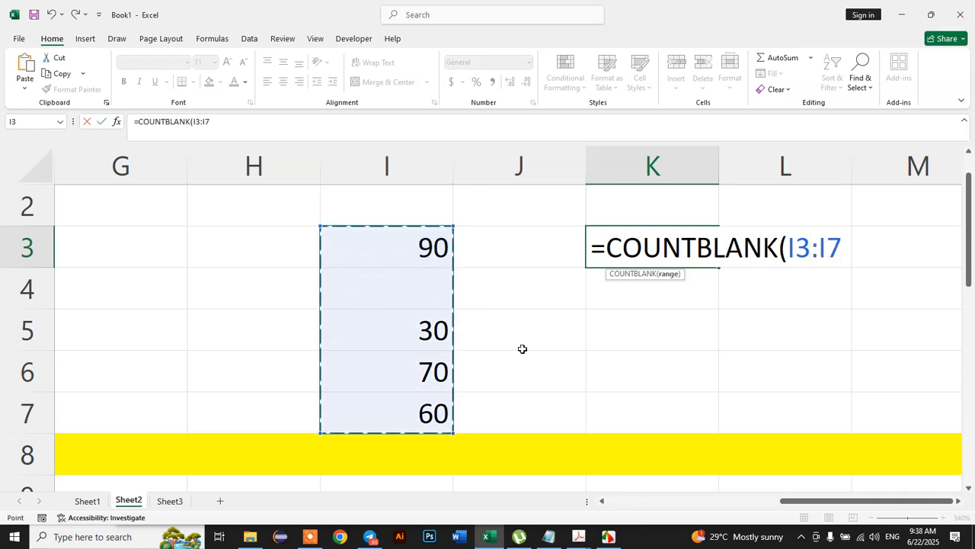
pyautogui.write(')')
pyautogui.press('Return')
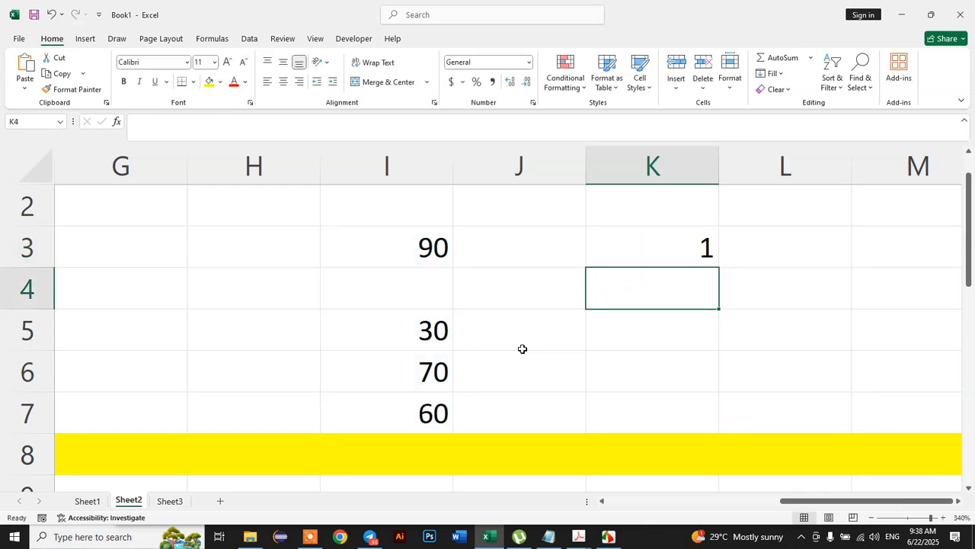
# Enter a person's name in cell H4 and fill the blank score beside it in I4 with 80
pyautogui.click(412, 294)
pyautogui.click(270, 294)
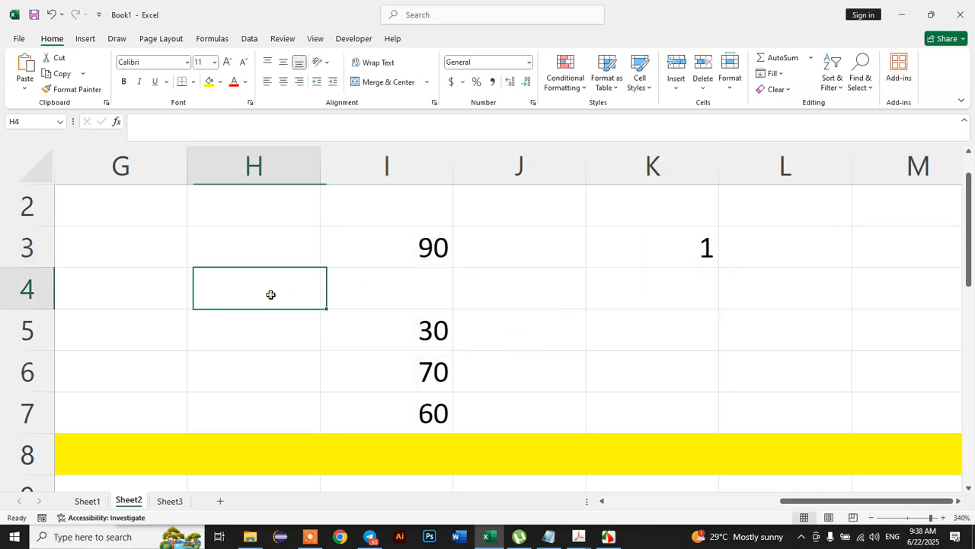
pyautogui.write('Kok')
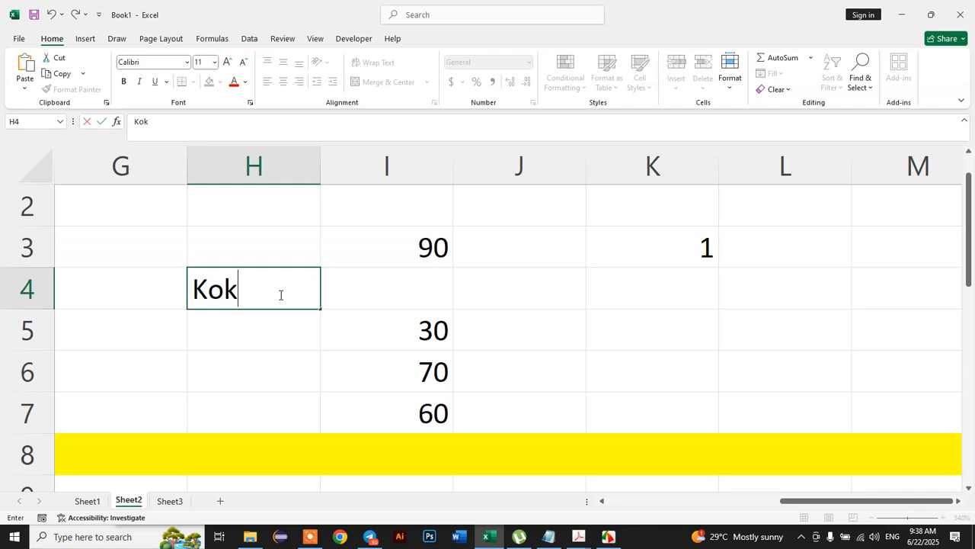
pyautogui.click(403, 281)
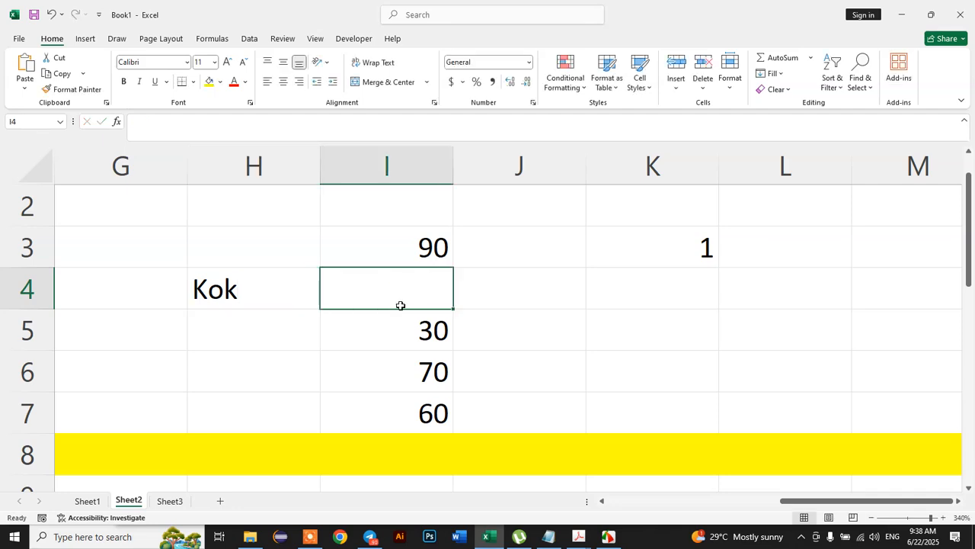
pyautogui.write('80')
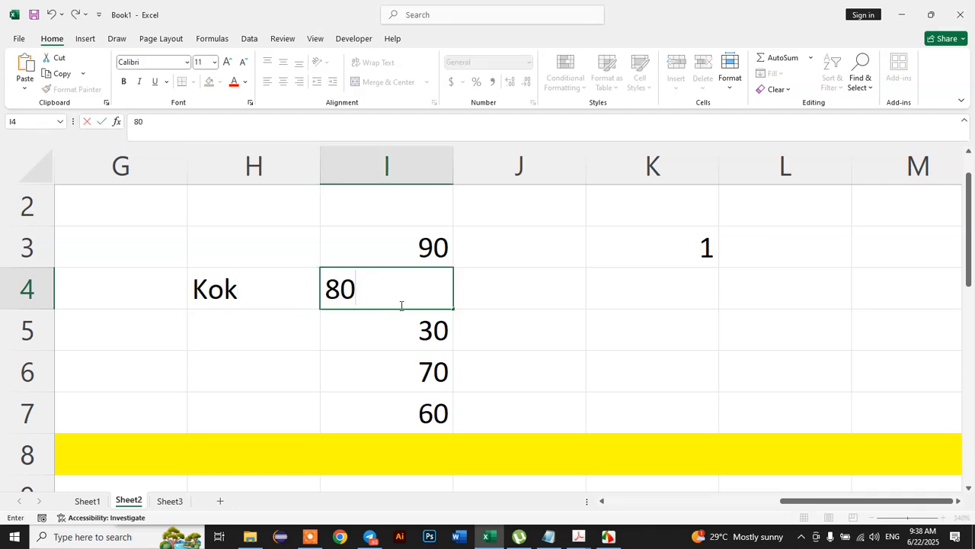
# Check the COUNTBLANK result in K3 against the values in the range I3:I7
pyautogui.click(683, 249)
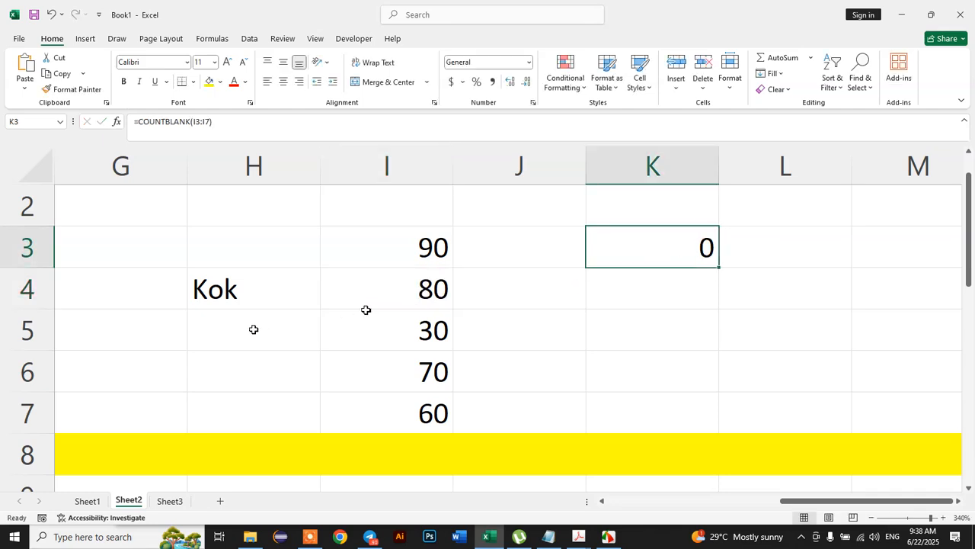
pyautogui.click(389, 210)
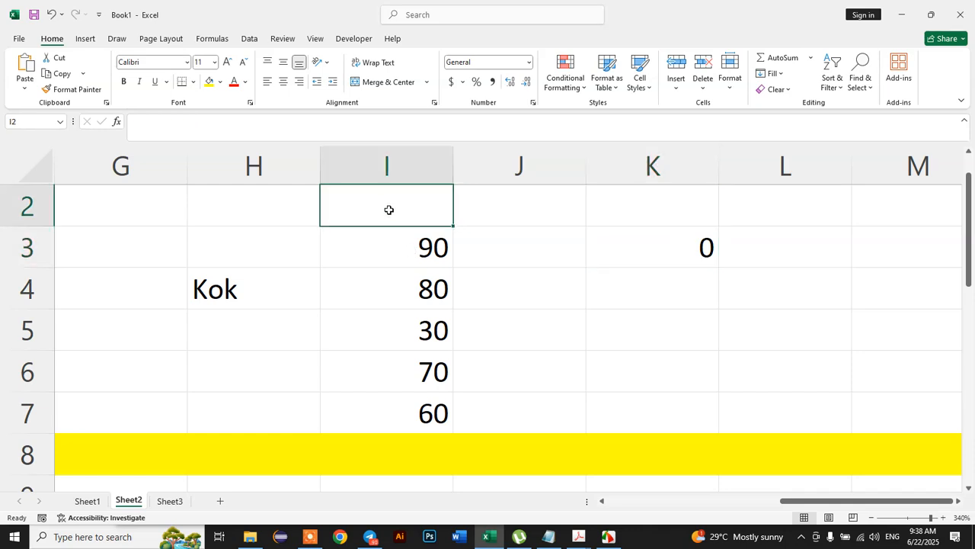
pyautogui.moveTo(389, 243); pyautogui.dragTo(386, 419)
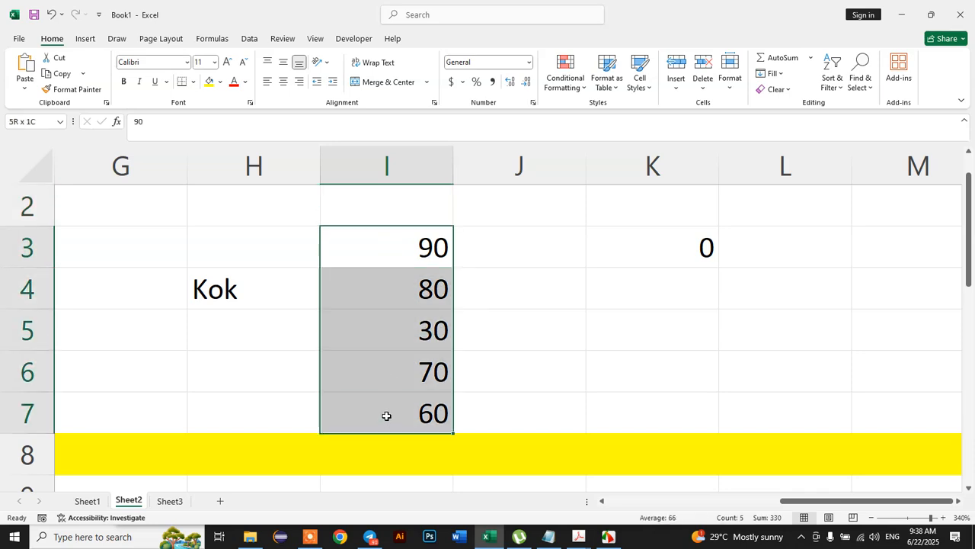
pyautogui.click(518, 255)
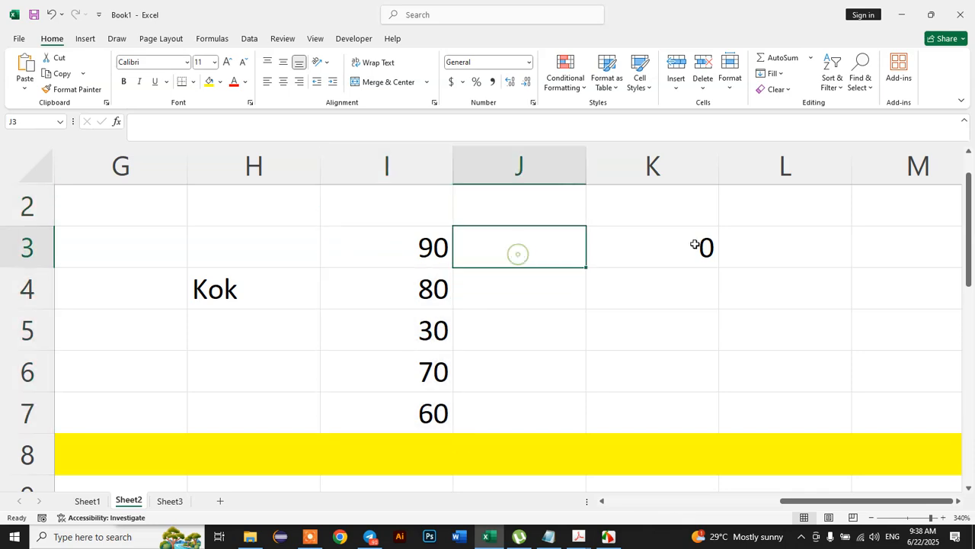
pyautogui.click(690, 246)
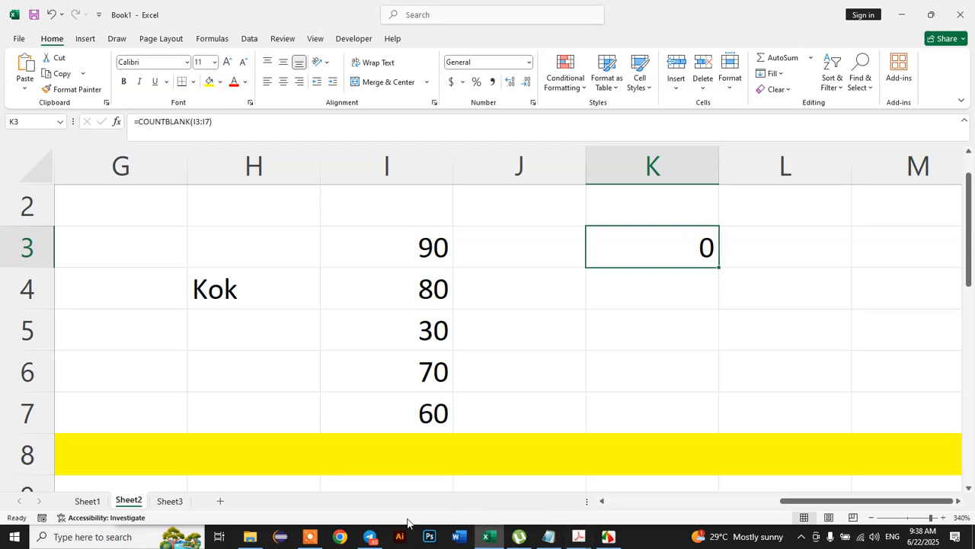